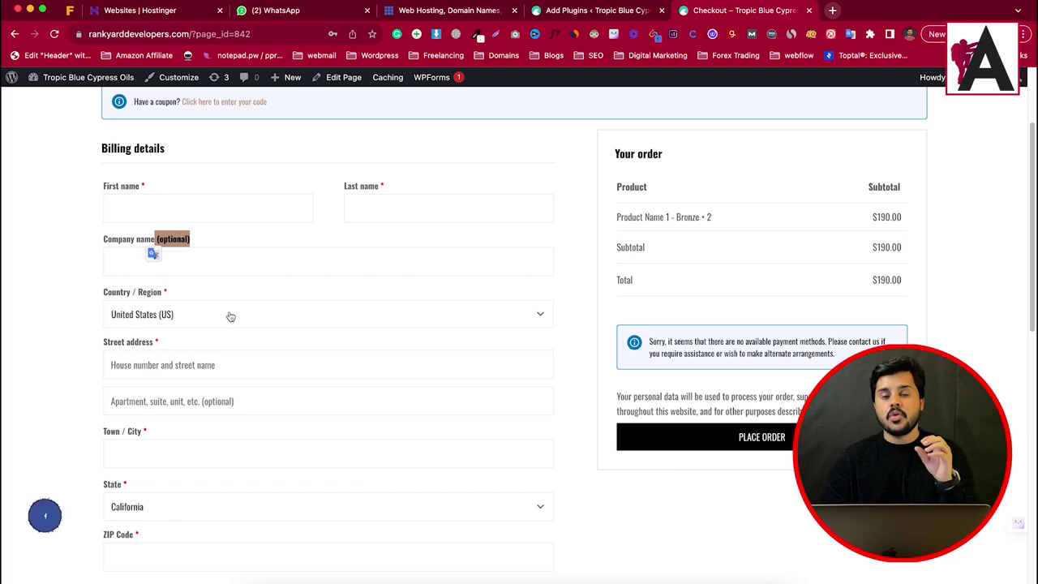
pyautogui.click(125, 257)
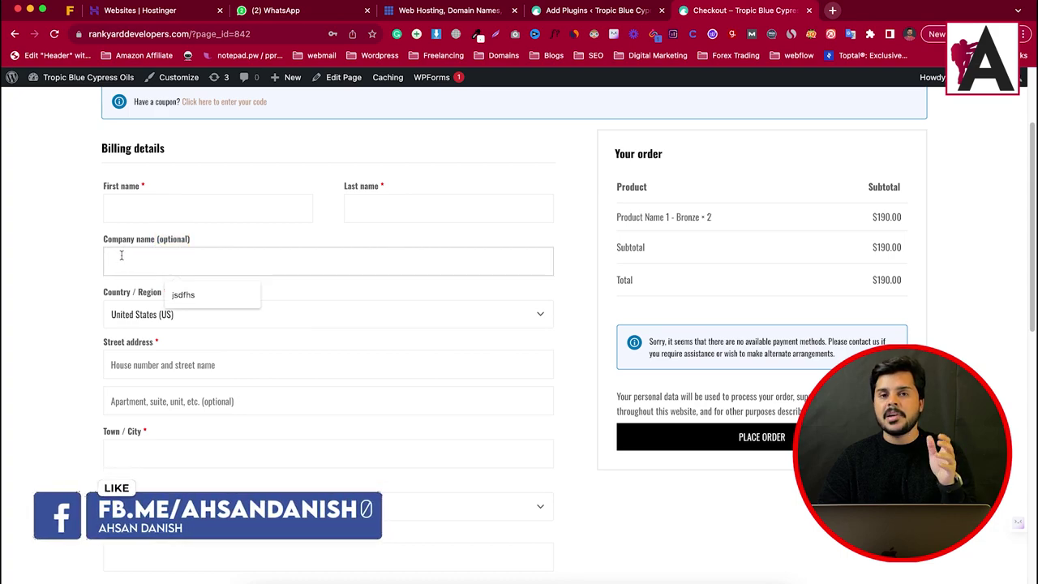
pyautogui.click(81, 269)
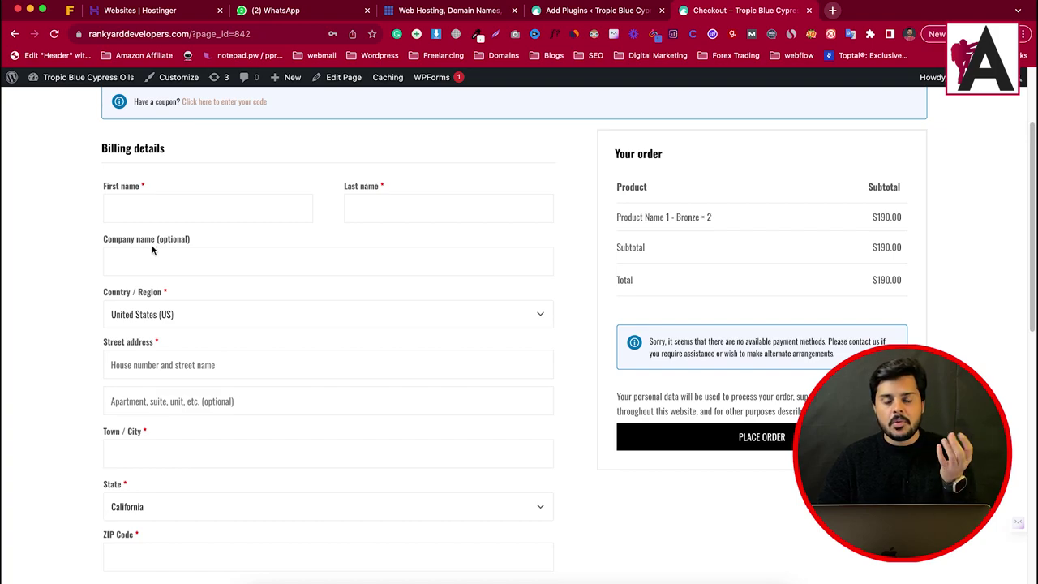
# Install and activate the plugin Checkout Field Editor (Checkout Manager) for WooCommerce by ThemeHigh from the "checkout field editor" search results
pyautogui.click(579, 11)
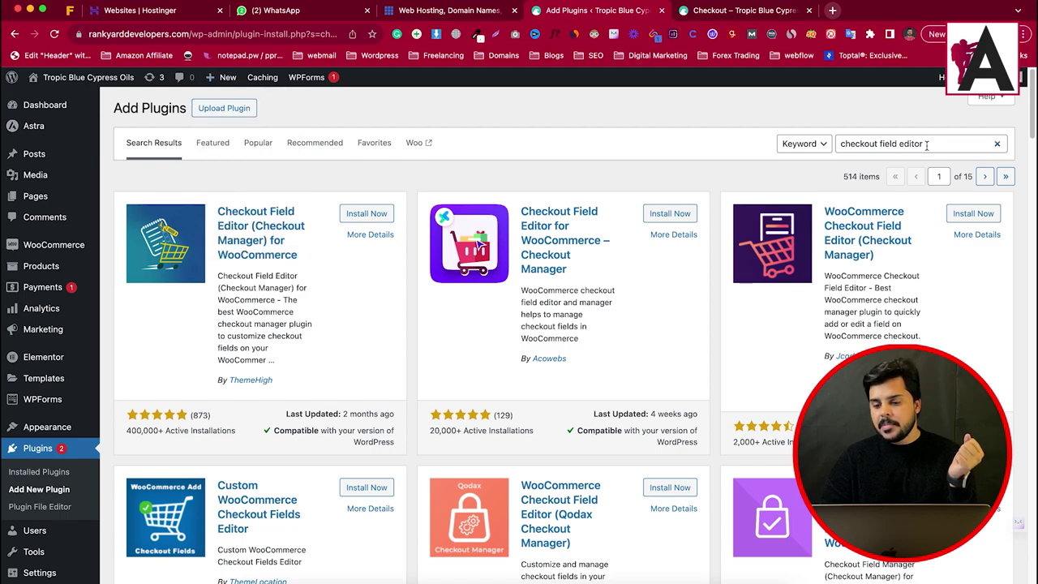
pyautogui.moveTo(928, 143); pyautogui.dragTo(835, 146)
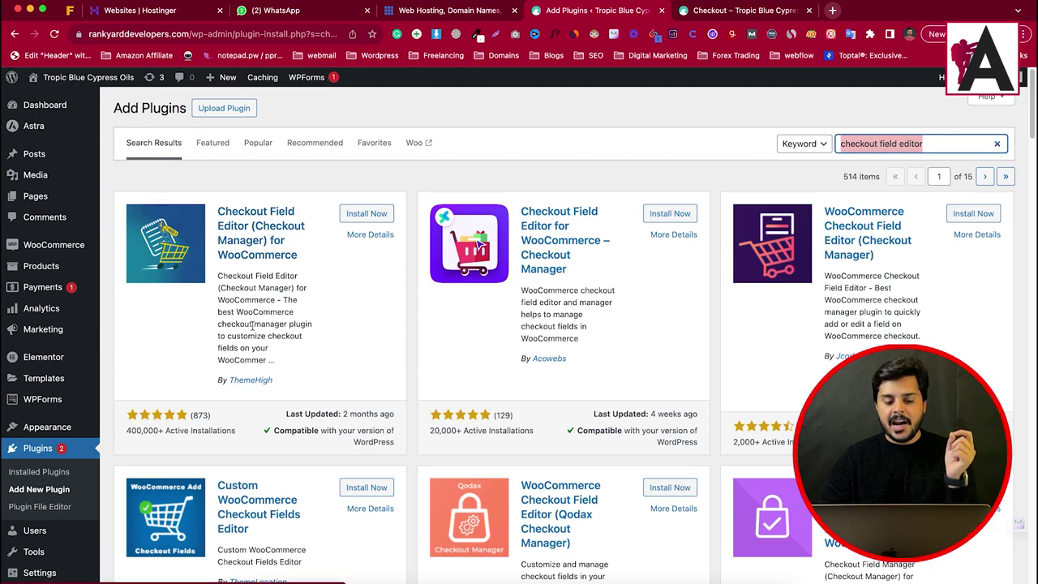
pyautogui.click(365, 215)
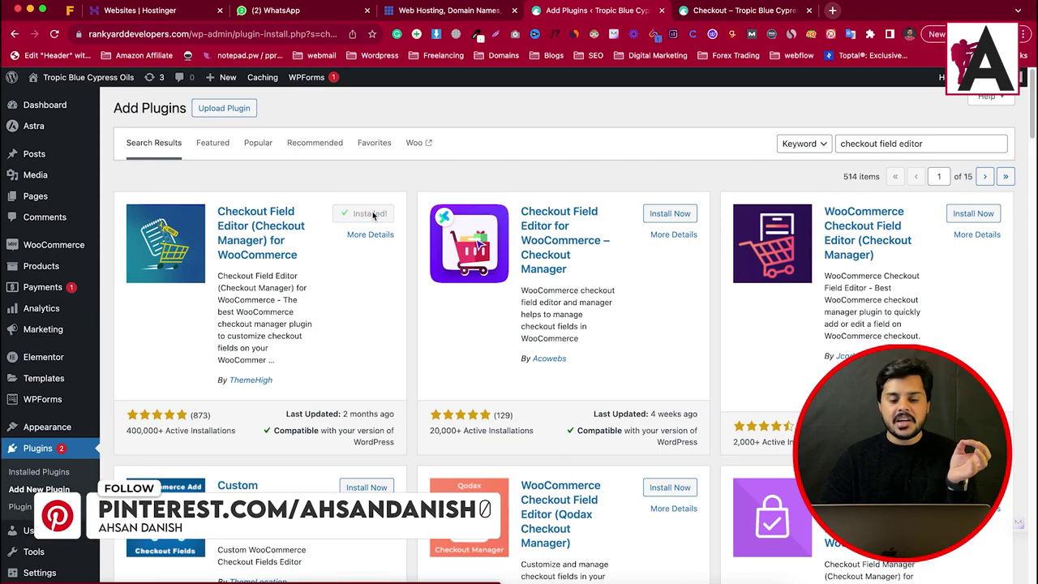
pyautogui.click(381, 217)
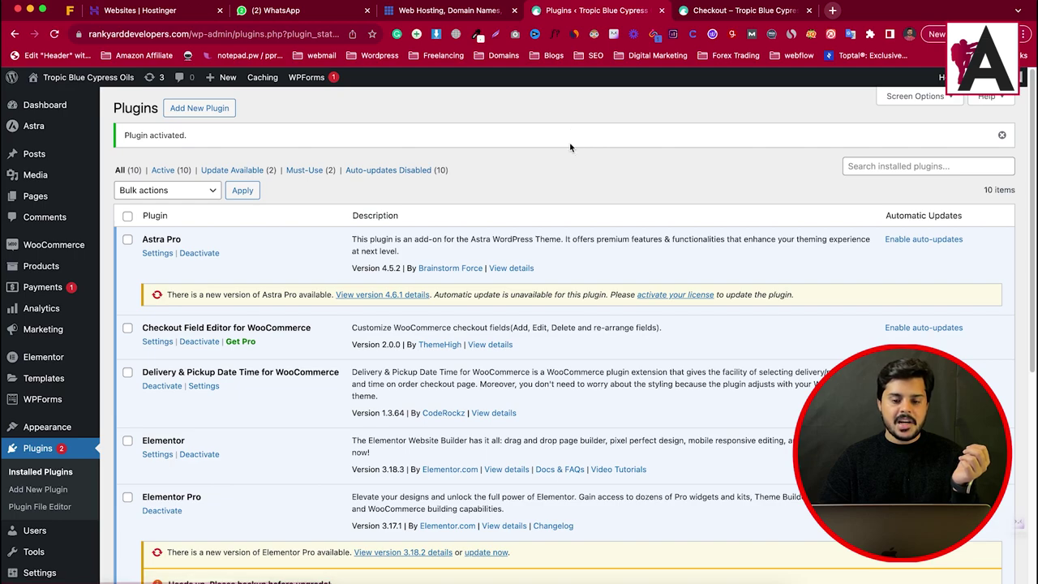
# Open WooCommerce's Checkout Form editor and compare its billing fields with the first name field on the live checkout page
pyautogui.moveTo(59, 240)
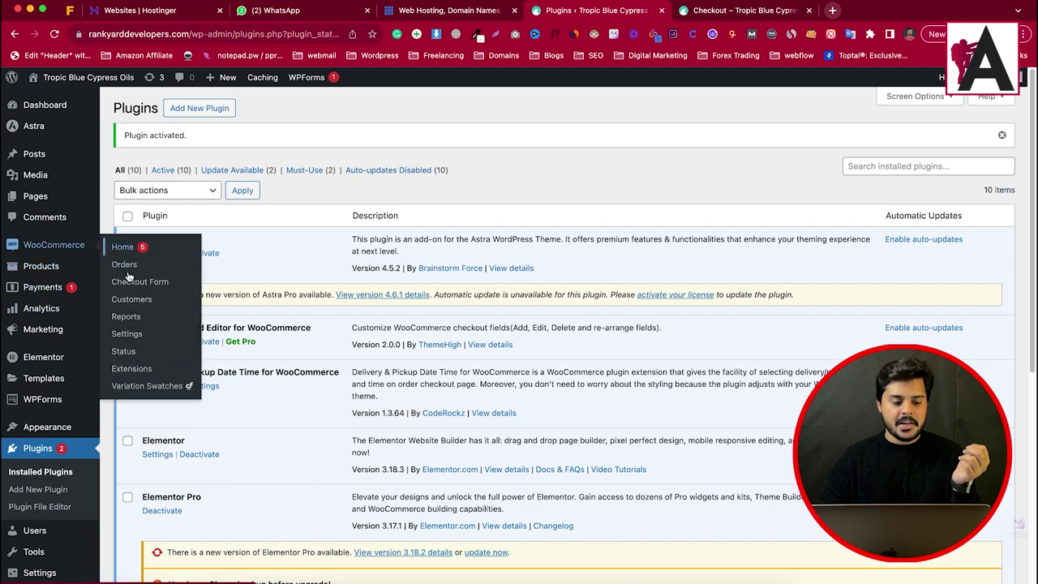
pyautogui.click(150, 286)
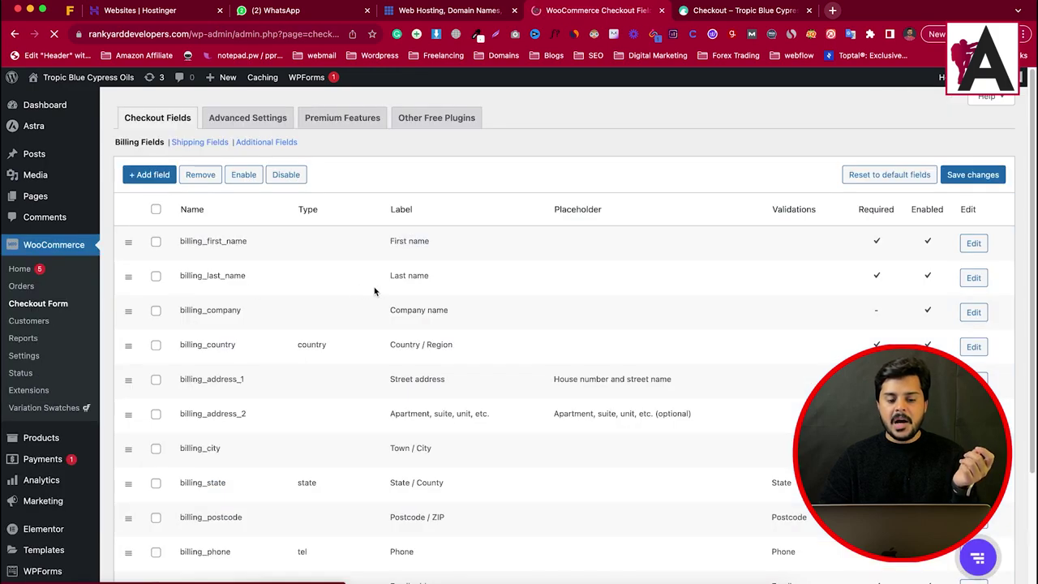
pyautogui.scroll(-3, 351, 218)
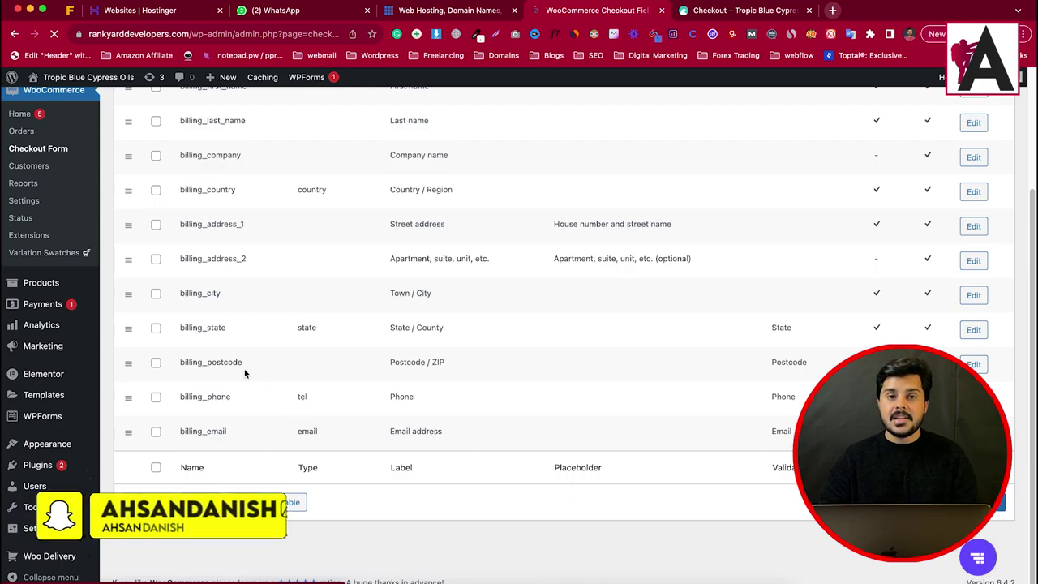
pyautogui.scroll(3, 246, 370)
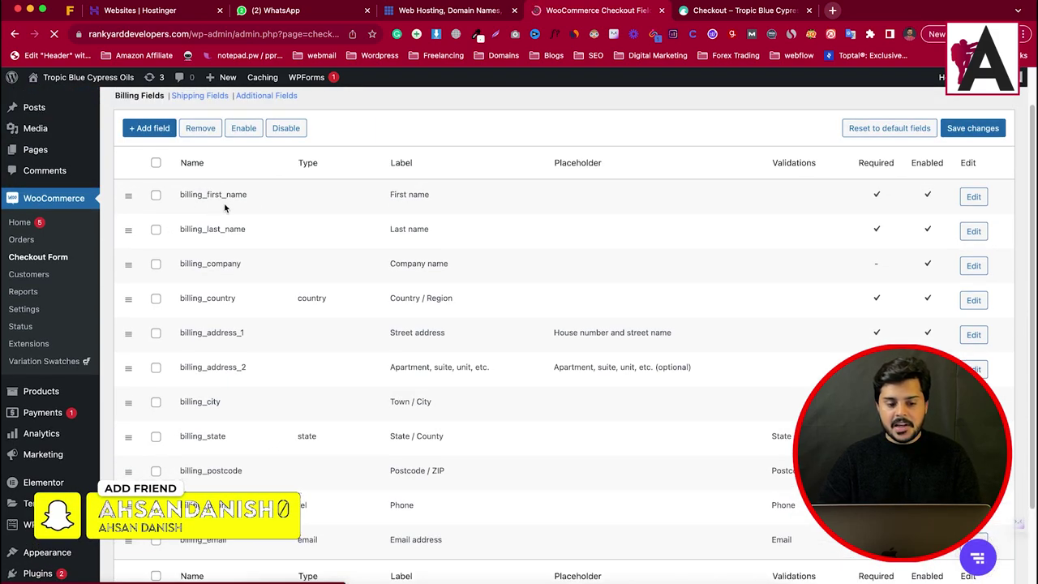
pyautogui.click(726, 11)
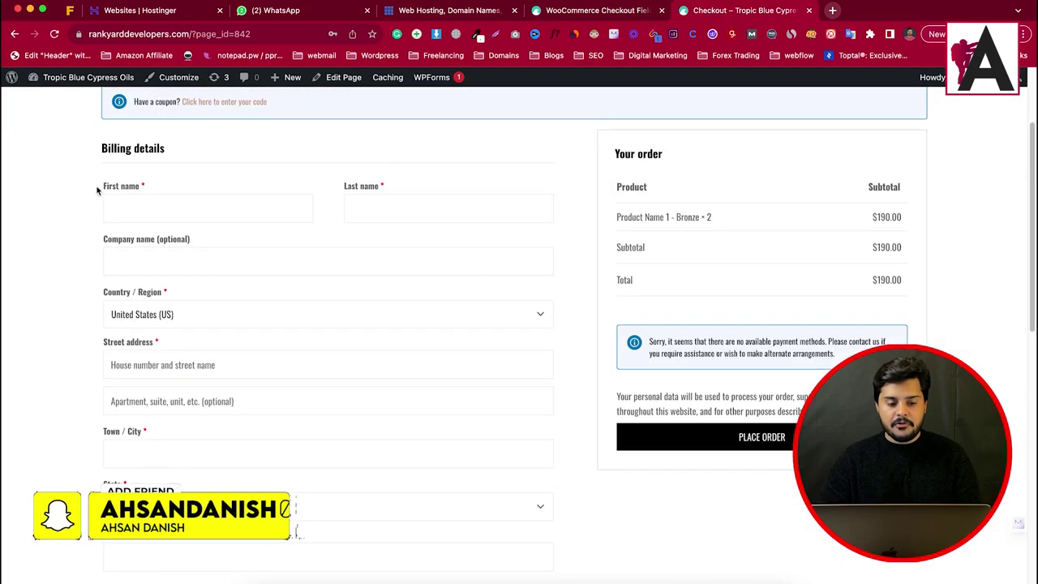
pyautogui.moveTo(104, 188); pyautogui.dragTo(146, 190)
pyautogui.click(573, 21)
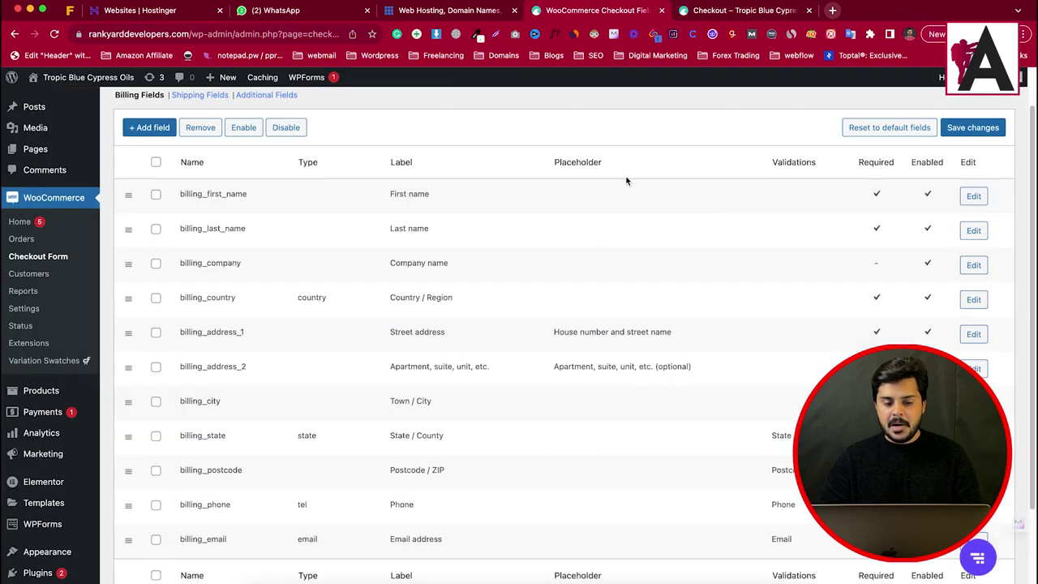
# Change the label of the billing_first_name field to "Full Name" and save the field
pyautogui.click(976, 197)
pyautogui.doubleClick(517, 254)
pyautogui.write('Full Name')
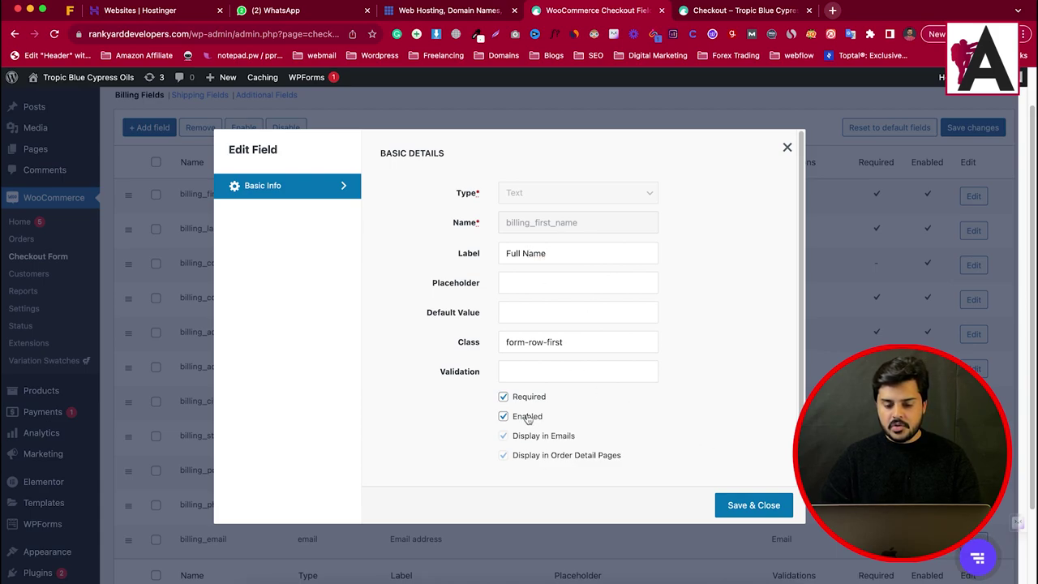
pyautogui.click(742, 504)
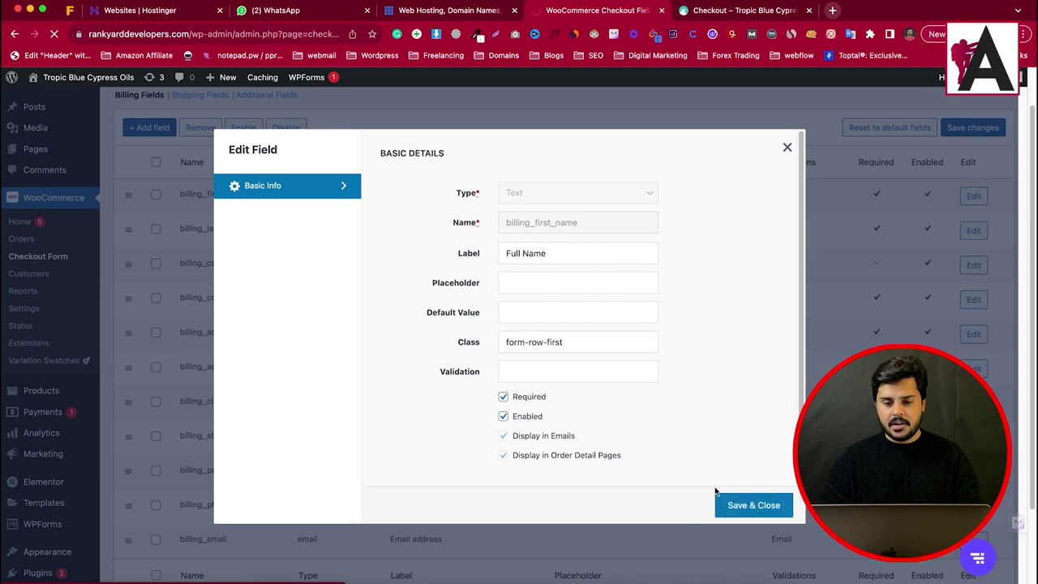
# Make the billing_last_name field neither enabled nor required, and save the field
pyautogui.click(742, 11)
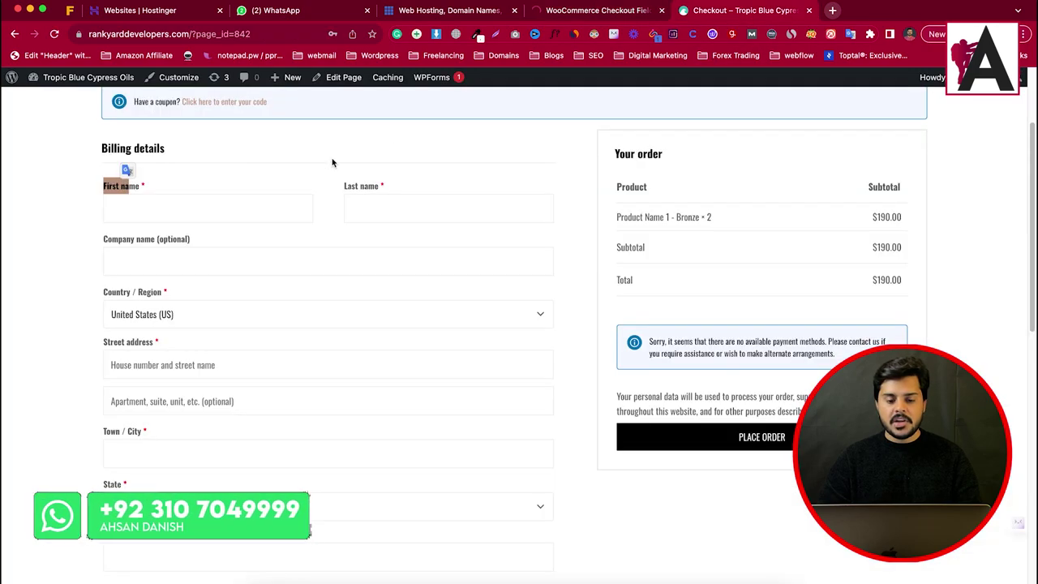
pyautogui.moveTo(374, 187); pyautogui.dragTo(396, 189)
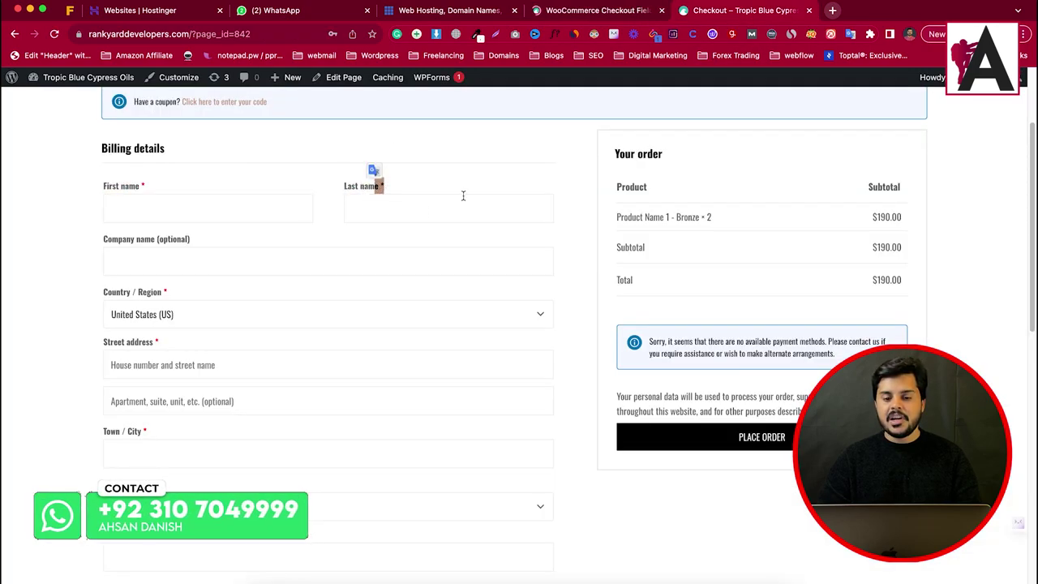
pyautogui.click(601, 10)
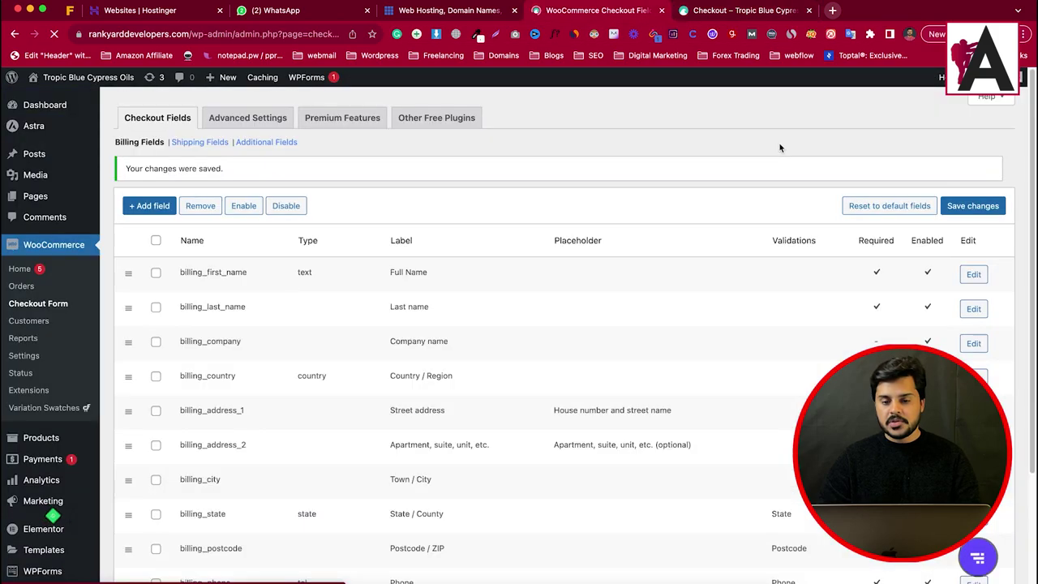
pyautogui.click(974, 315)
pyautogui.click(503, 416)
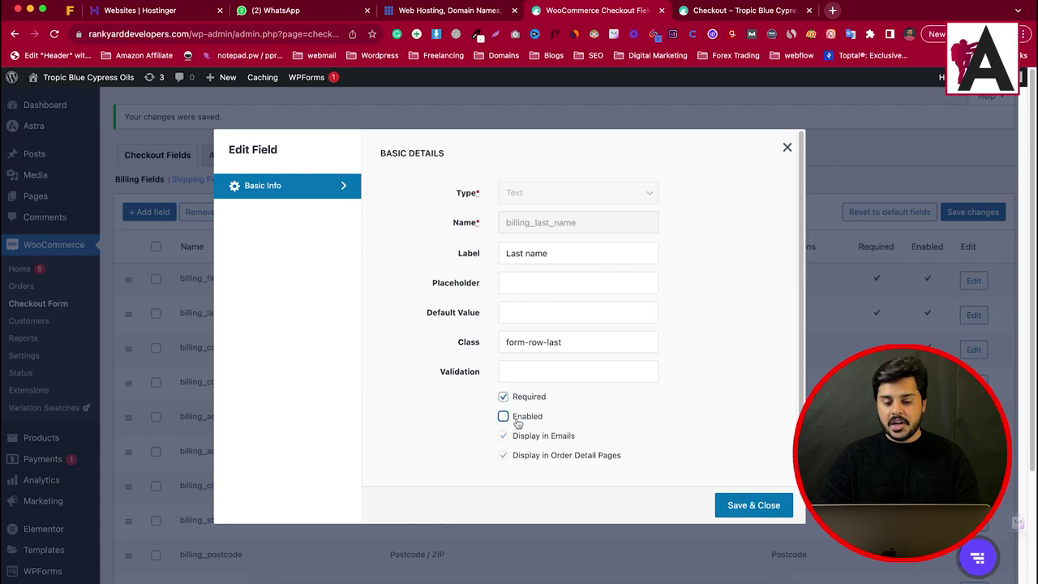
pyautogui.click(503, 397)
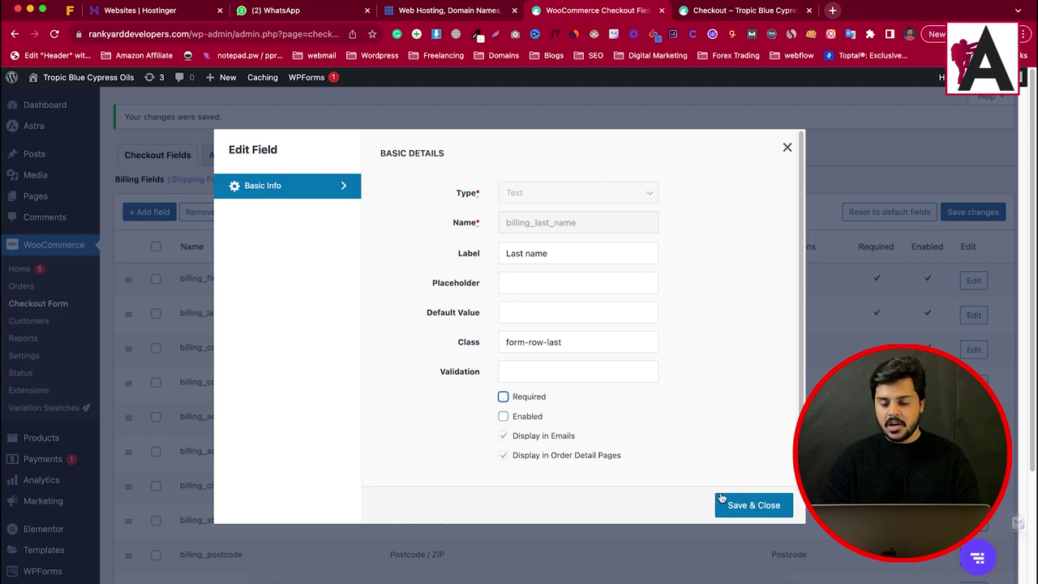
pyautogui.click(766, 508)
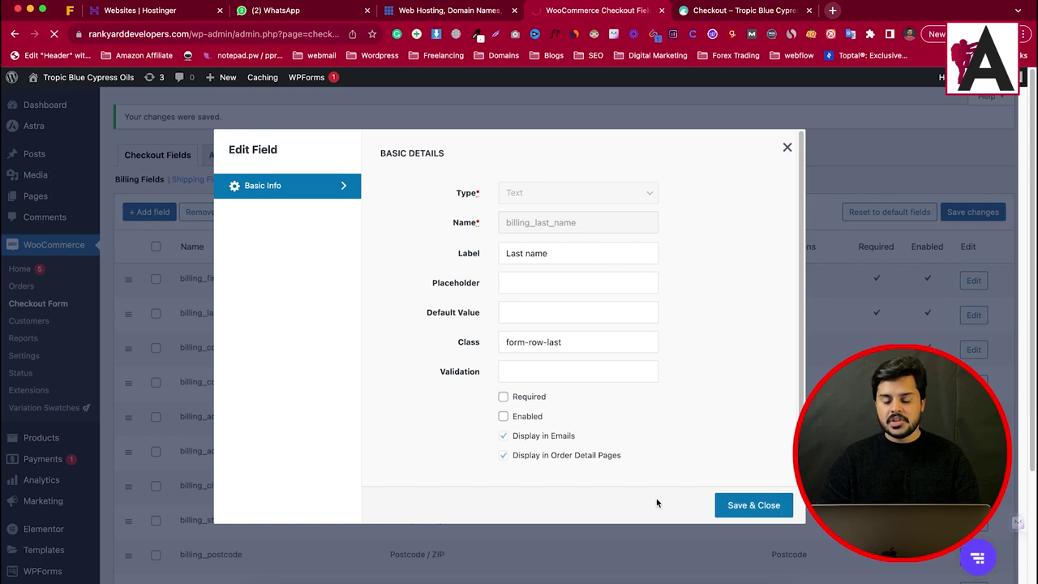
# Reload the live checkout page to check the name fields under Billing details, and return to the checkout field editor
pyautogui.click(744, 12)
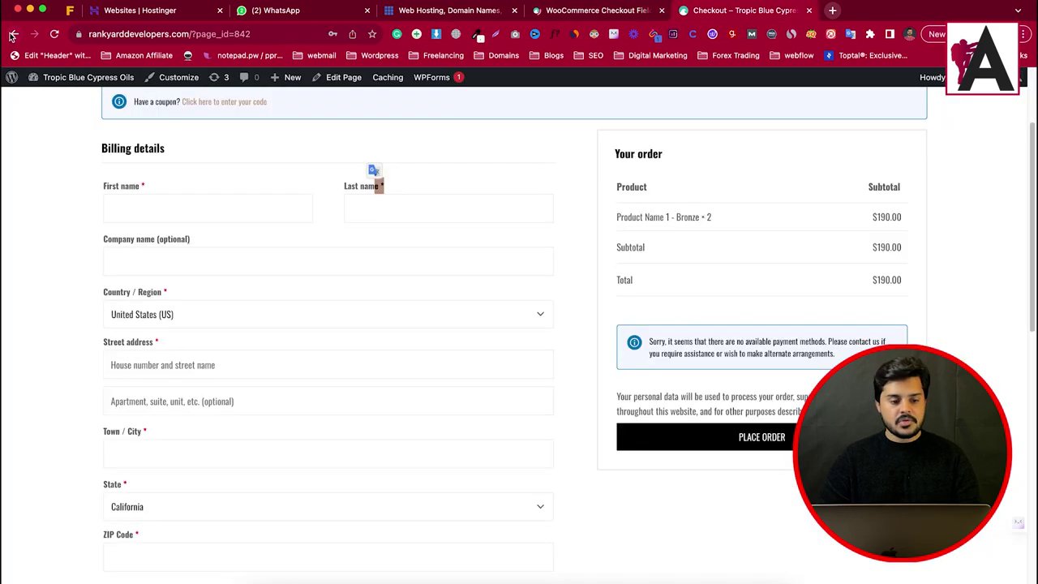
pyautogui.click(55, 33)
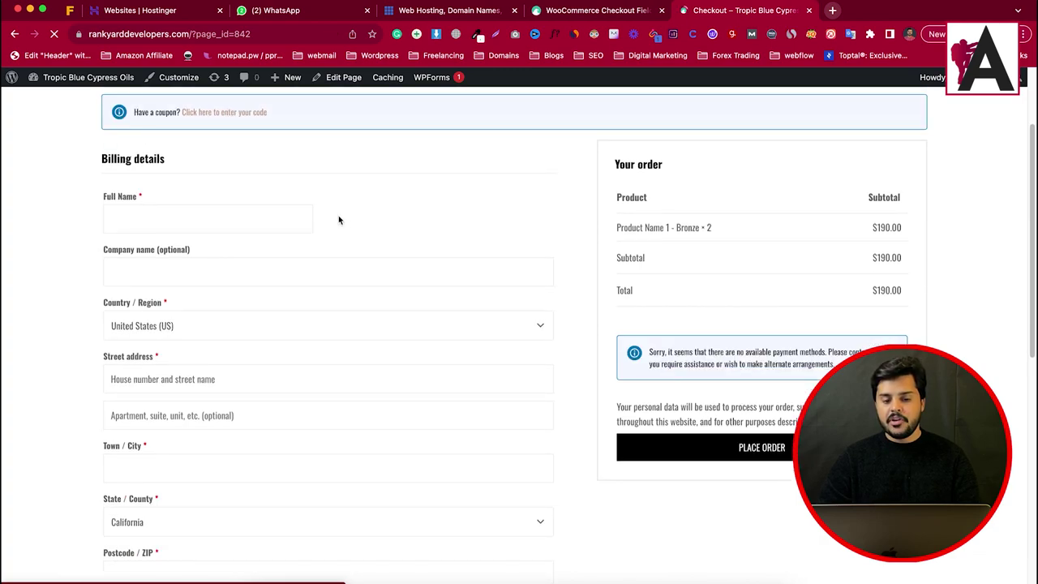
pyautogui.hotkey('ctrl', 'shift', 'Tab')
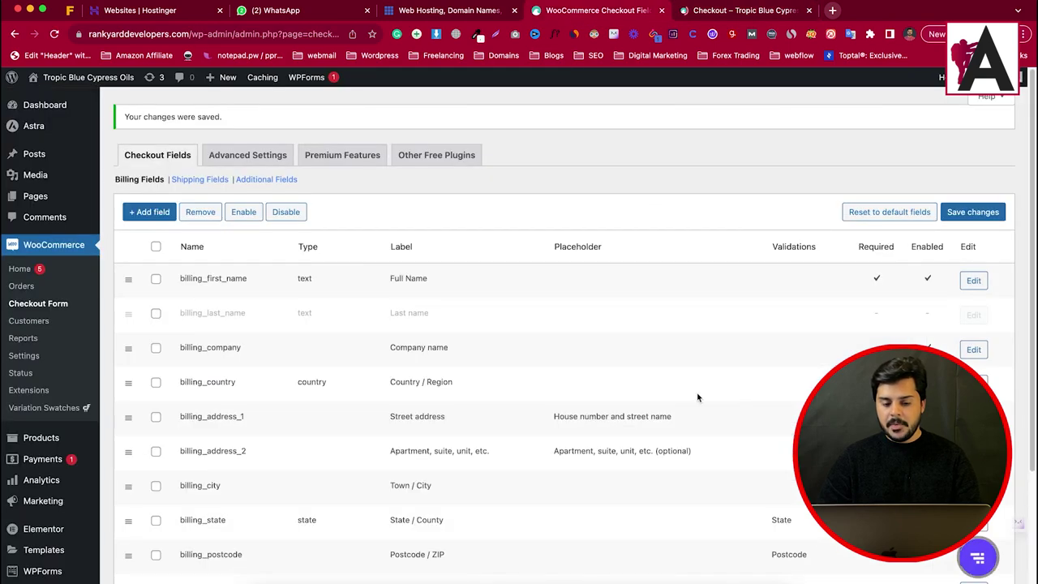
# Change the label of the billing_company field to "Official Company Name" and save the field
pyautogui.click(155, 314)
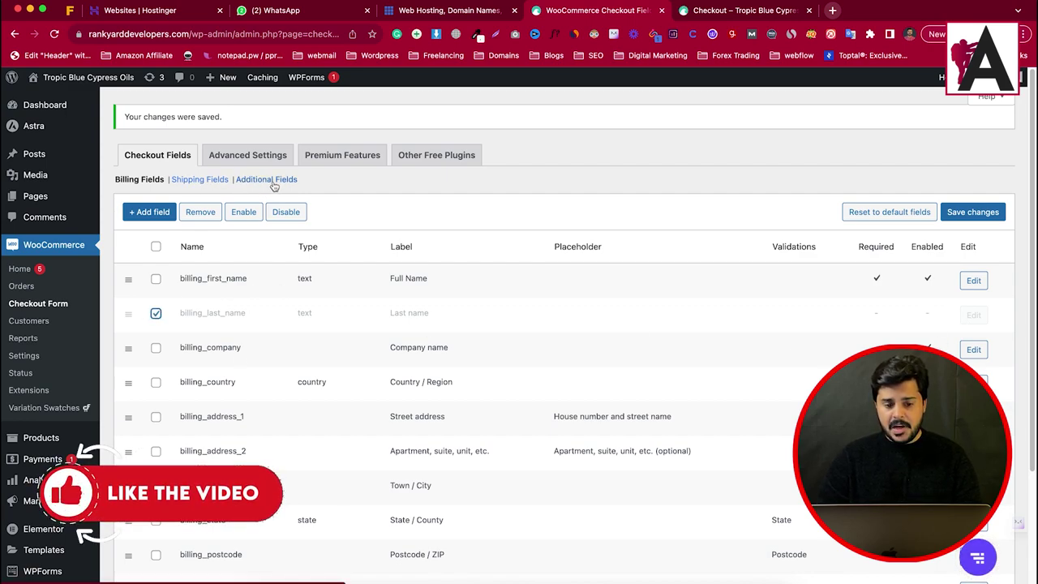
pyautogui.scroll(-5, 294, 396)
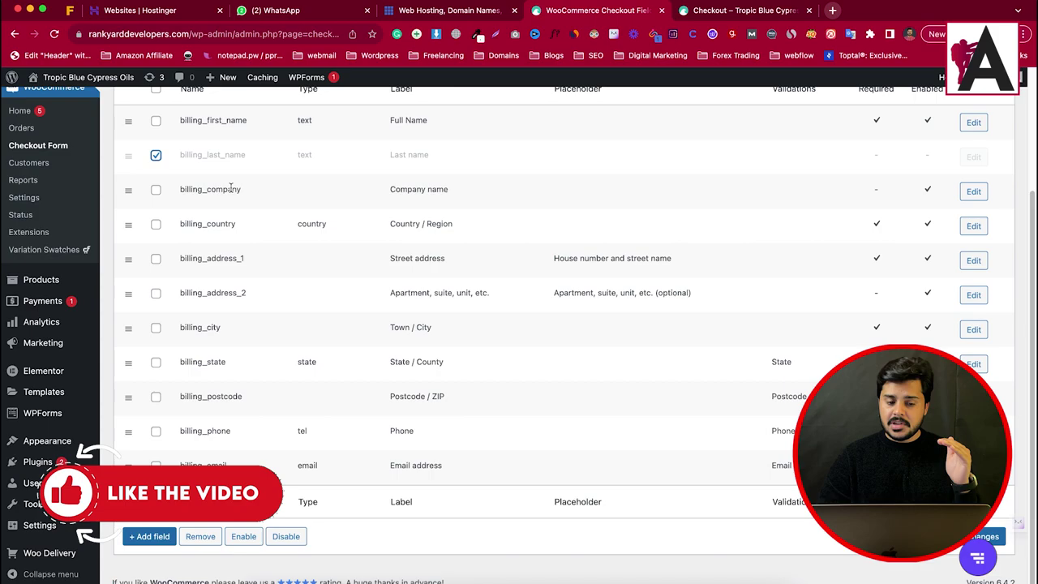
pyautogui.click(974, 192)
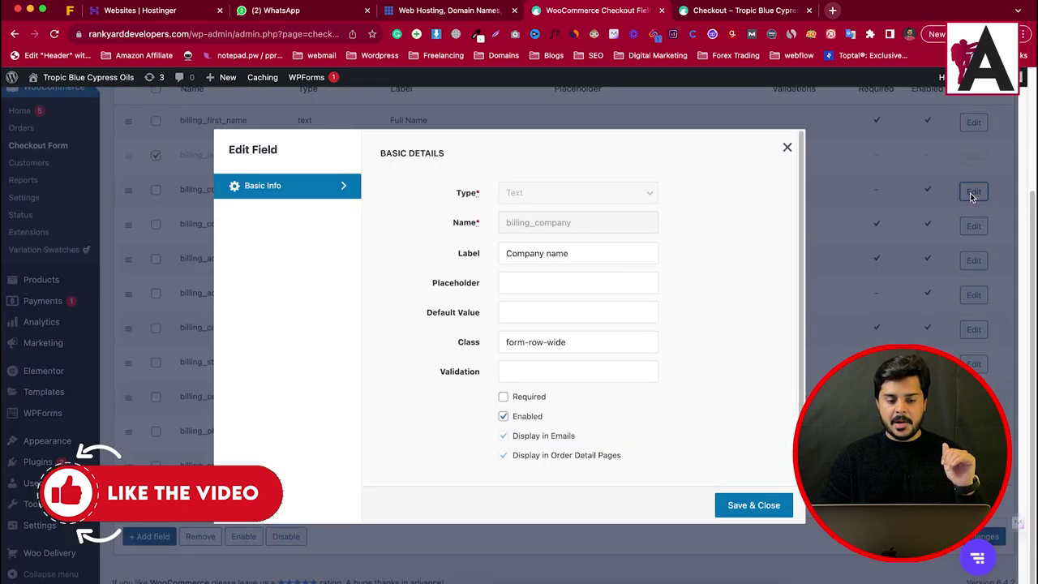
pyautogui.doubleClick(559, 253)
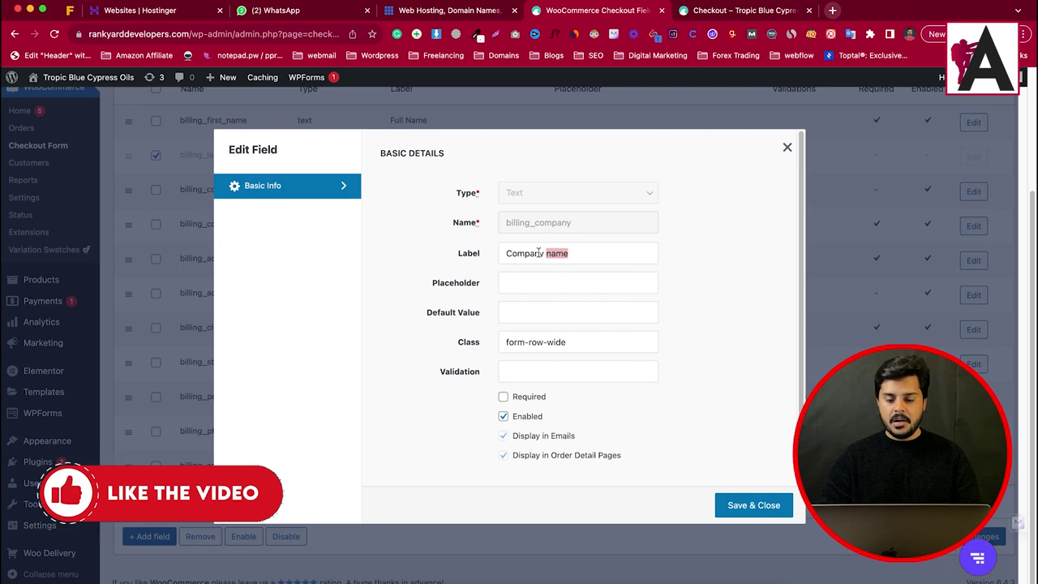
pyautogui.press('BackSpace')
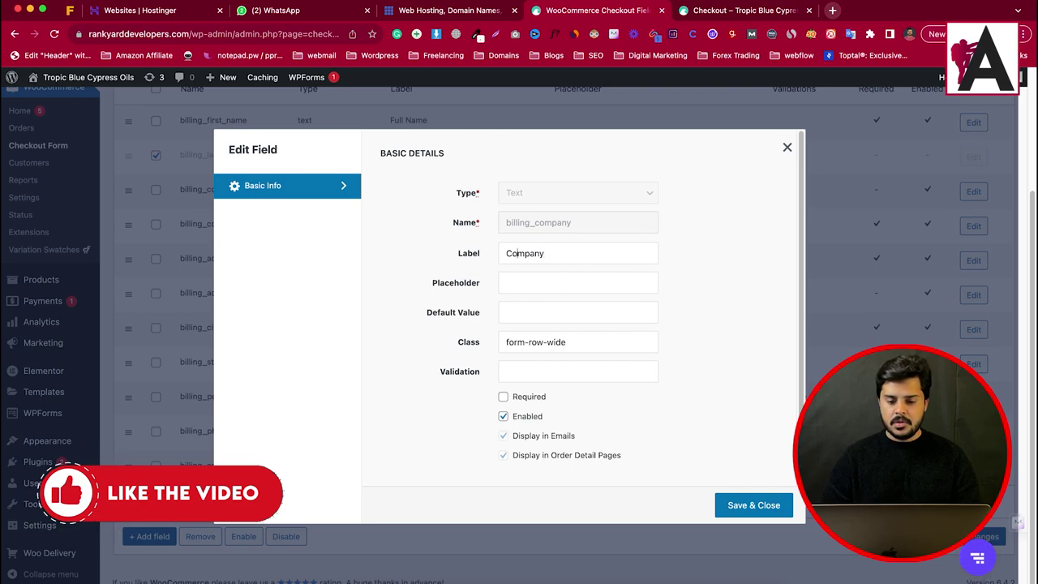
pyautogui.write('Official')
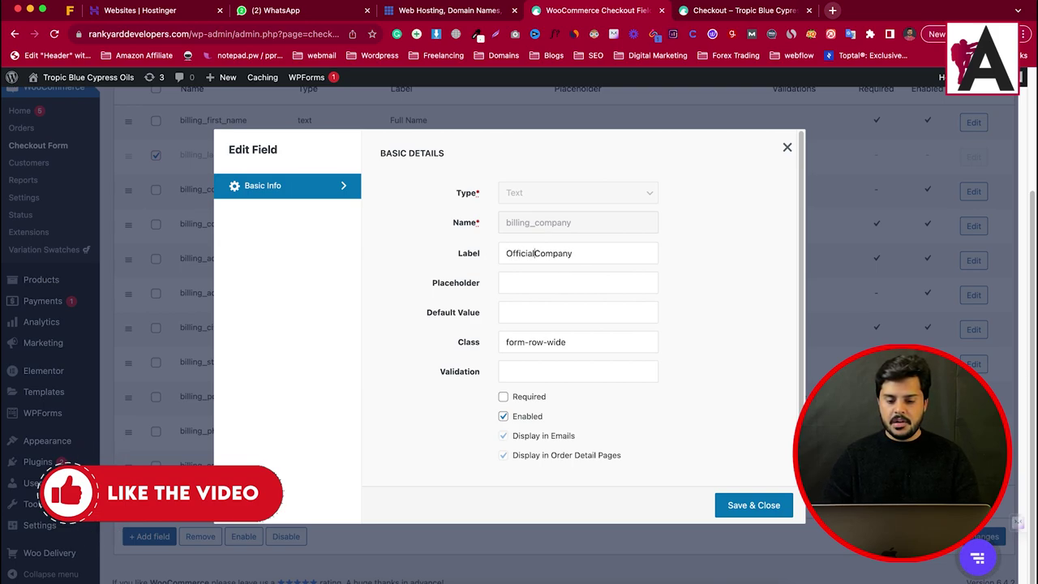
pyautogui.click(593, 254)
pyautogui.write('Nsam')
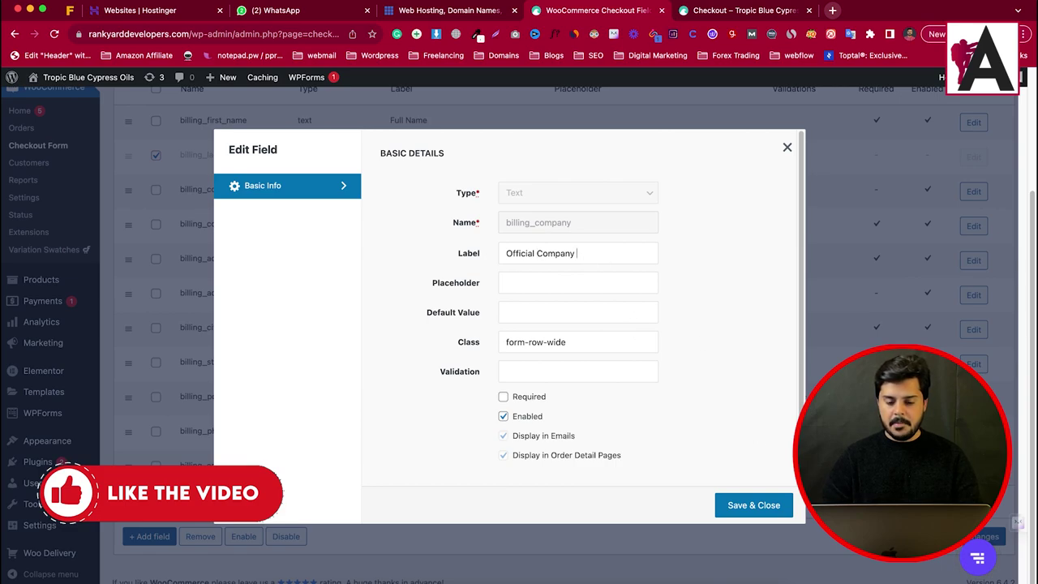
pyautogui.write('e')
pyautogui.press('BackSpace')
pyautogui.press('BackSpace')
pyautogui.press('BackSpace')
pyautogui.press('BackSpace')
pyautogui.write('ame')
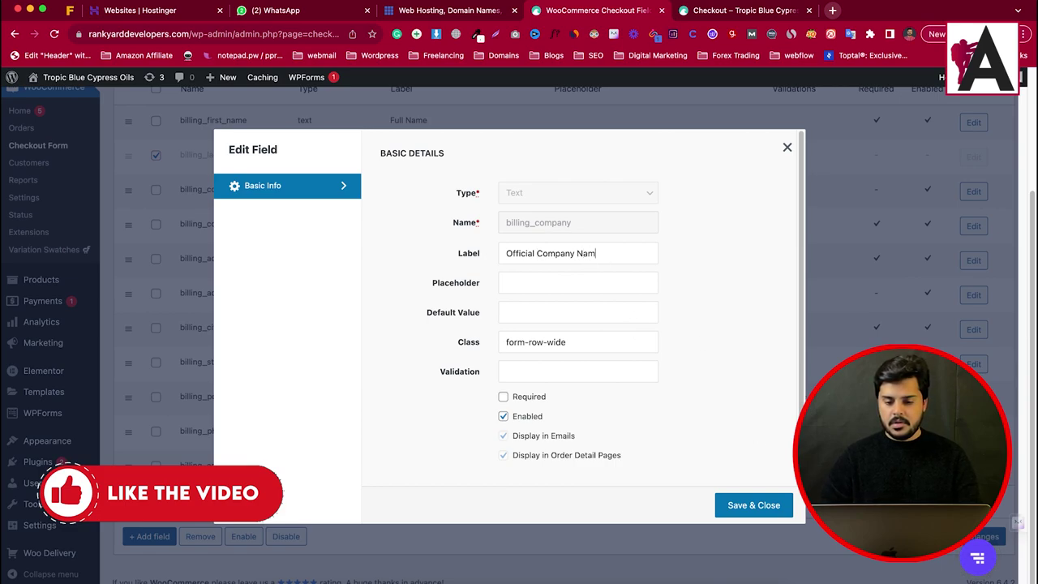
pyautogui.click(771, 506)
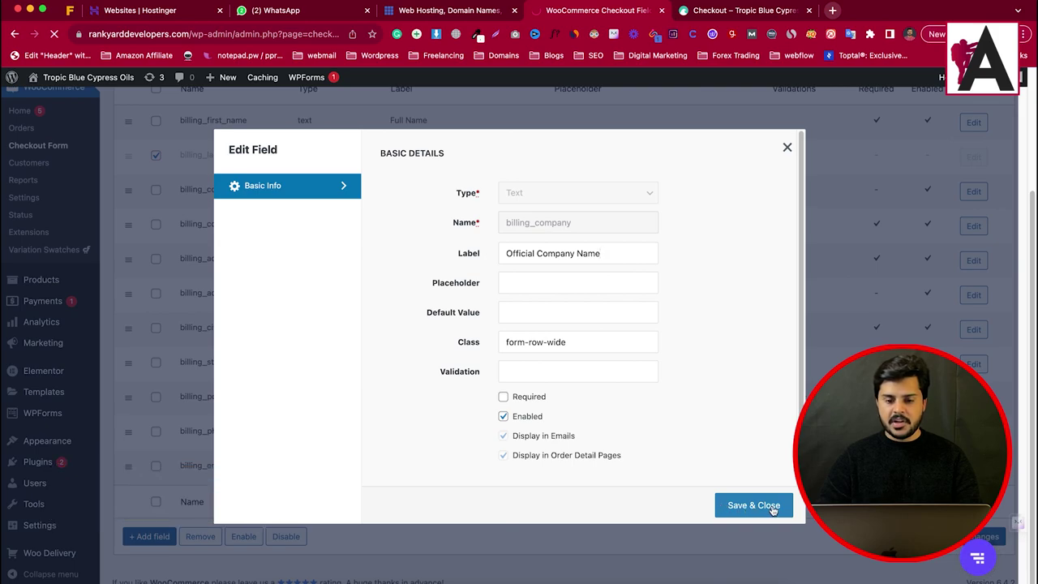
# Reload the live checkout page and check the company field's label under Billing details
pyautogui.click(756, 15)
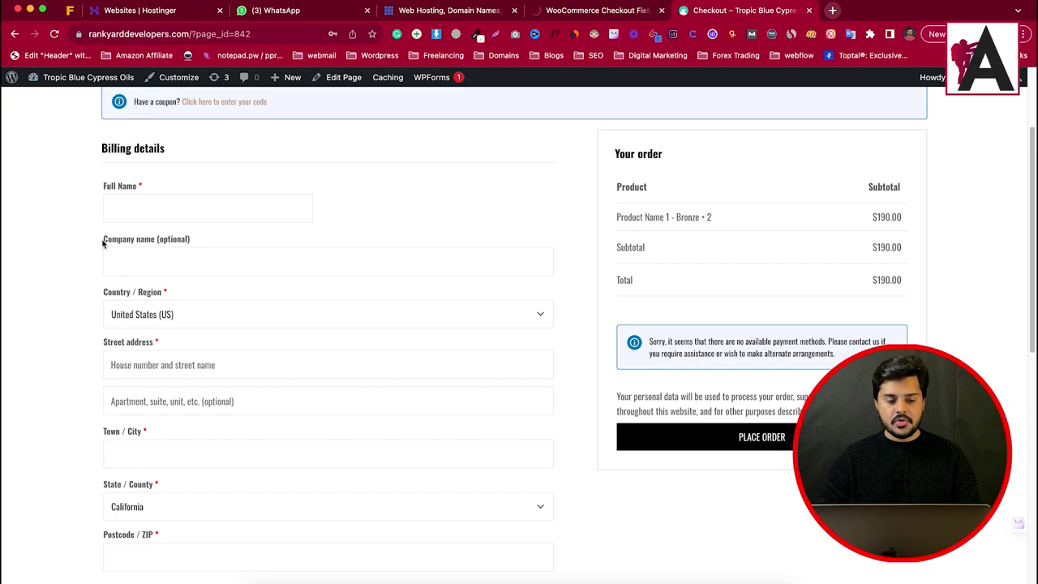
pyautogui.moveTo(104, 240); pyautogui.dragTo(233, 240)
pyautogui.click(51, 34)
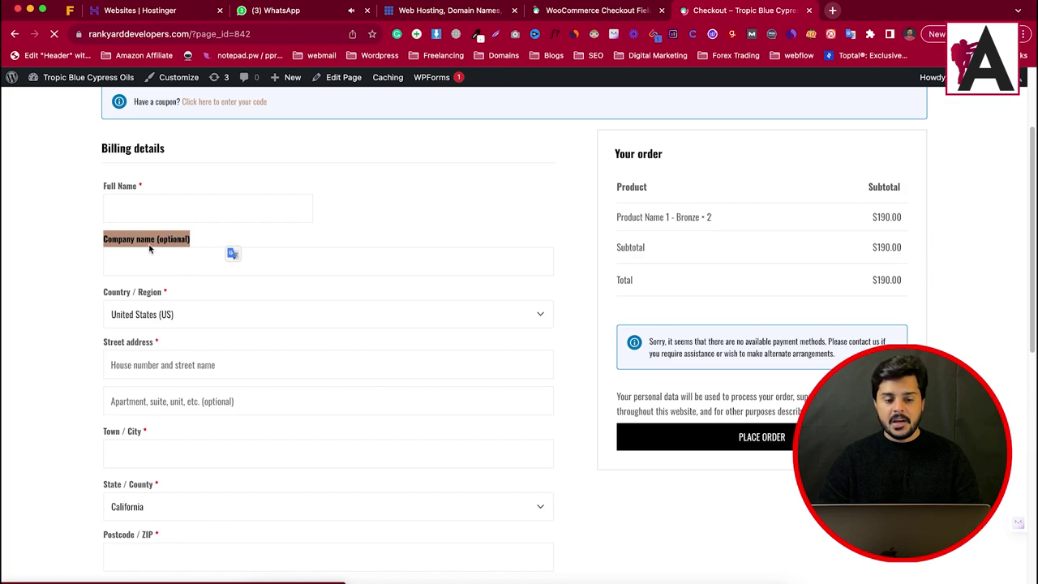
pyautogui.moveTo(100, 249); pyautogui.dragTo(232, 251)
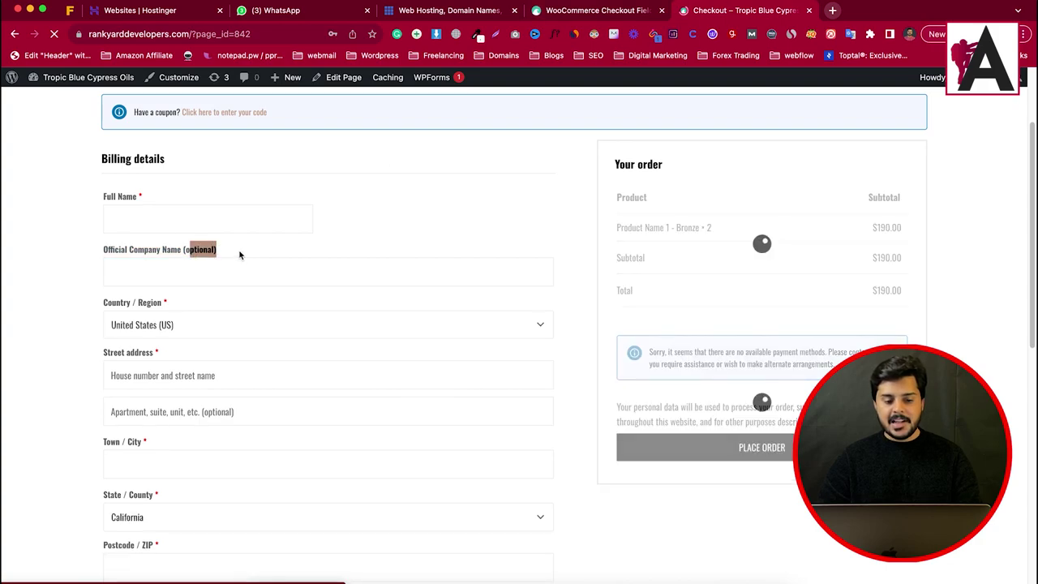
# Return to the checkout field editor, make the billing_company field required, and save the field
pyautogui.click(598, 9)
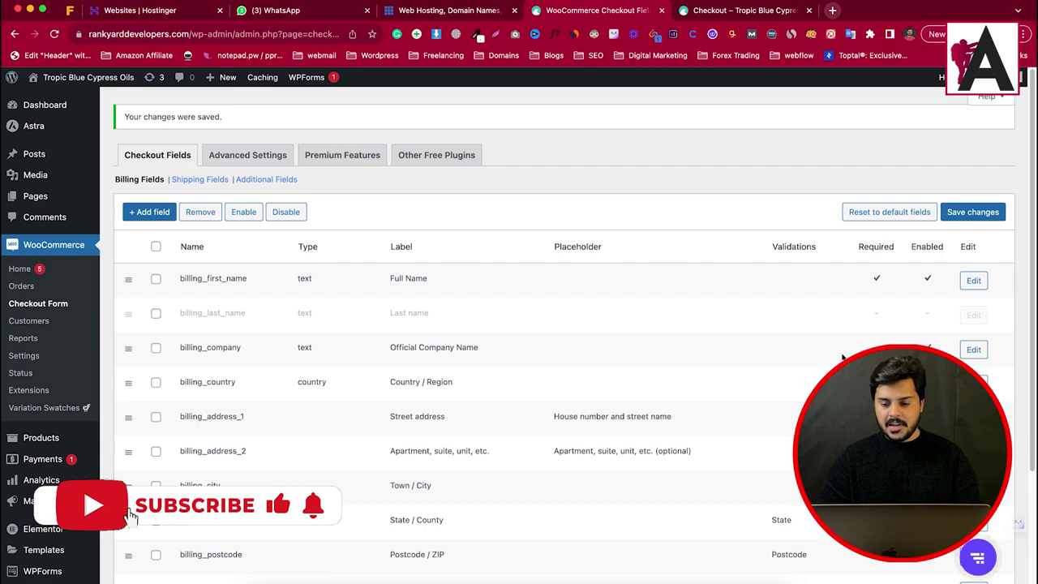
pyautogui.click(973, 350)
pyautogui.click(503, 396)
pyautogui.click(769, 509)
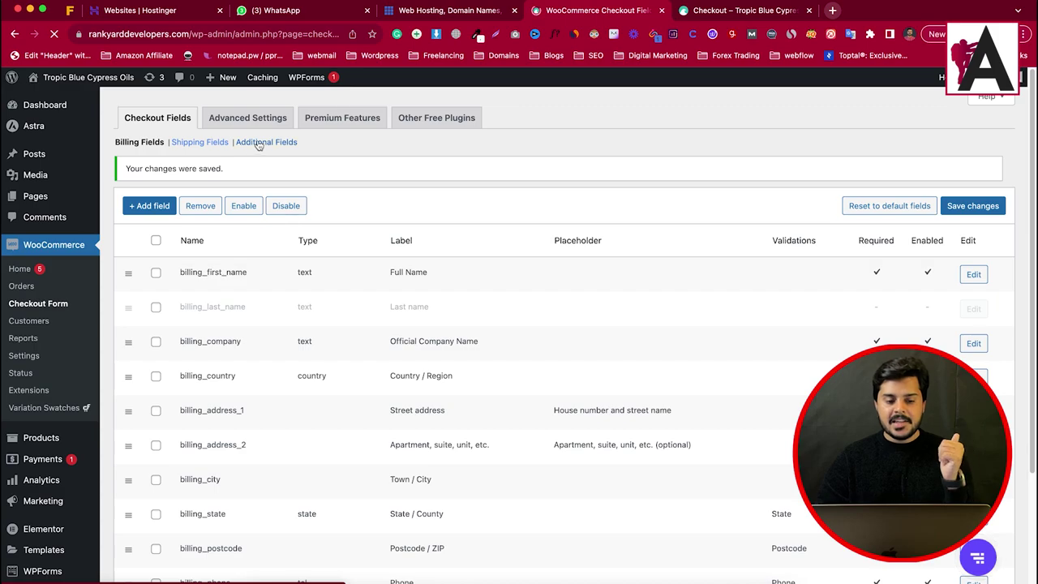
# Start a new billing field of type Radio with Gender as its name and label
pyautogui.scroll(-4, 348, 307)
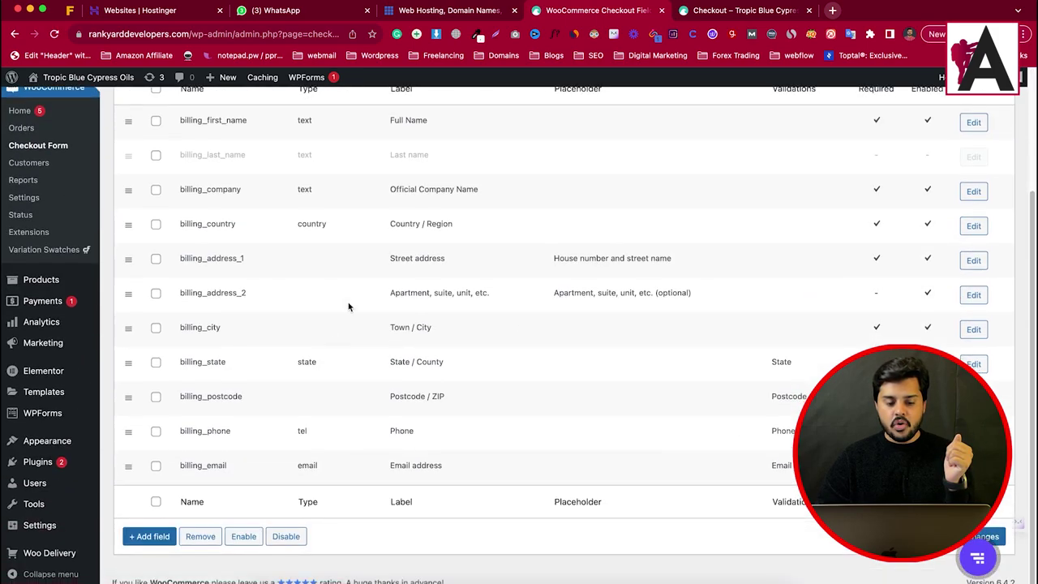
pyautogui.scroll(4, 280, 396)
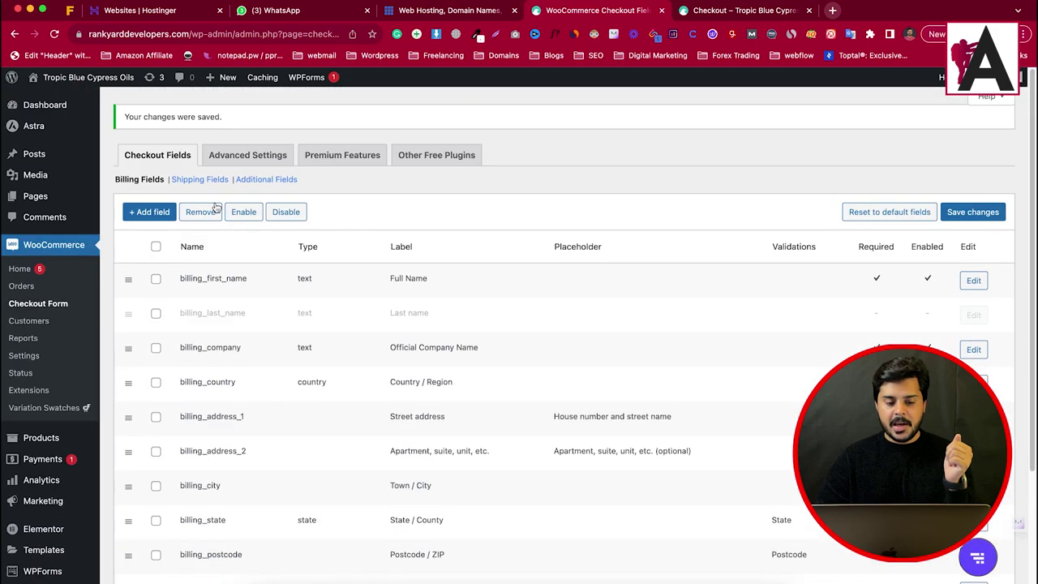
pyautogui.click(149, 211)
pyautogui.click(552, 195)
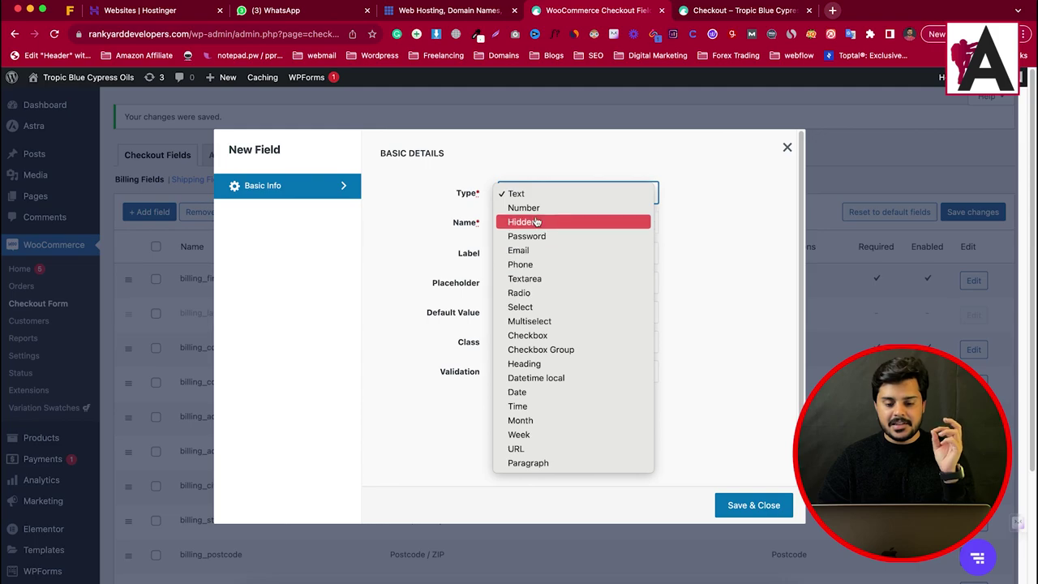
pyautogui.click(539, 296)
pyautogui.doubleClick(549, 224)
pyautogui.write('Gender')
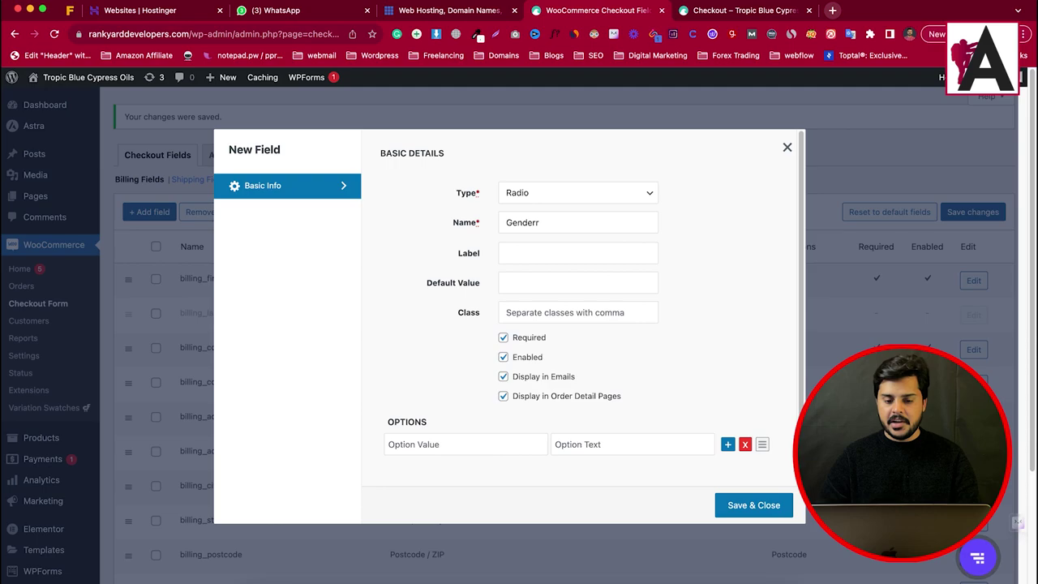
pyautogui.doubleClick(533, 222)
pyautogui.hotkey('ctrl', 'c')
pyautogui.click(538, 252)
pyautogui.hotkey('ctrl', 'v')
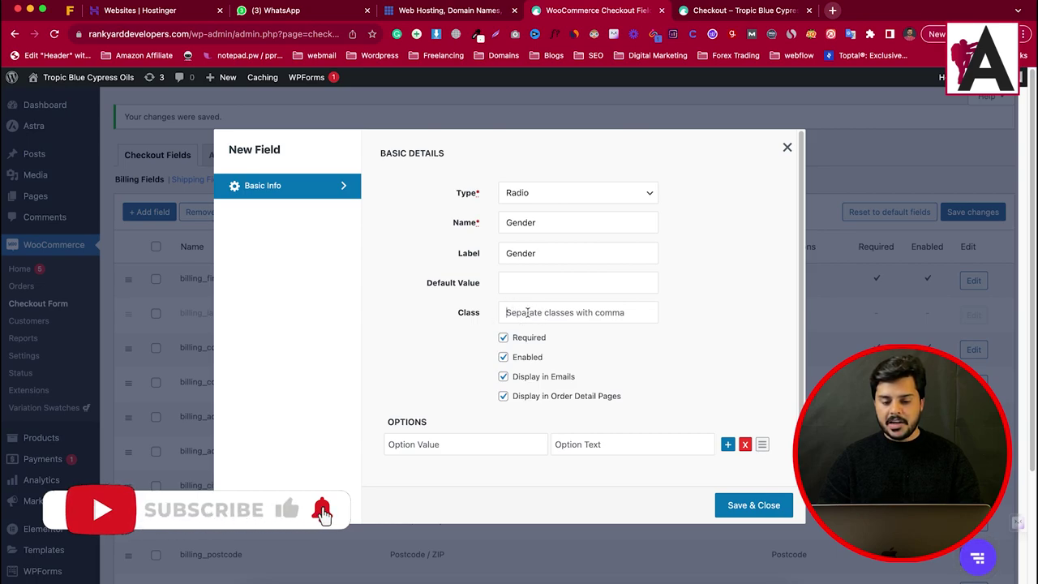
pyautogui.click(528, 312)
pyautogui.write('Ma')
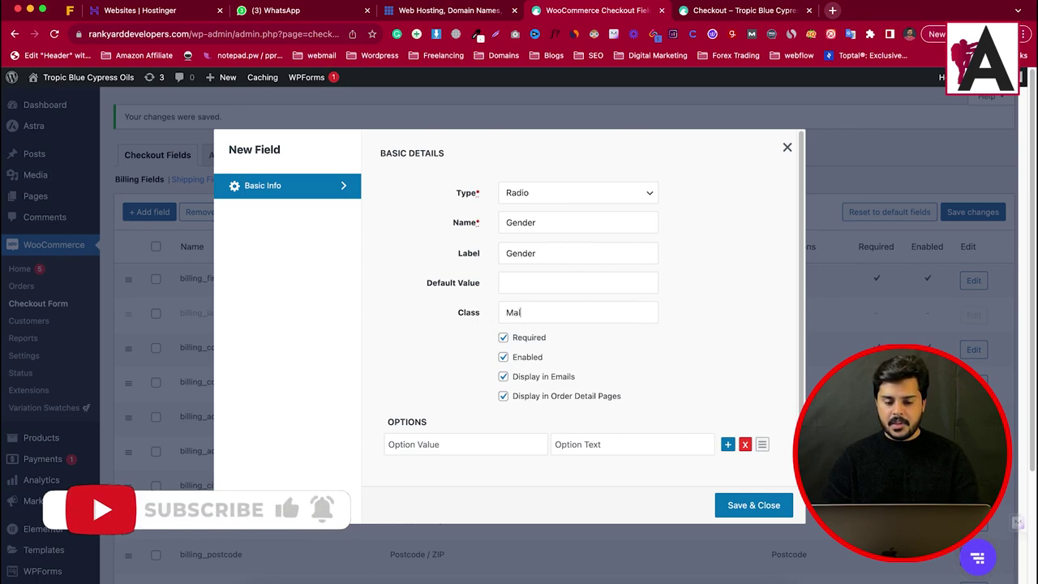
pyautogui.write('le,Fem')
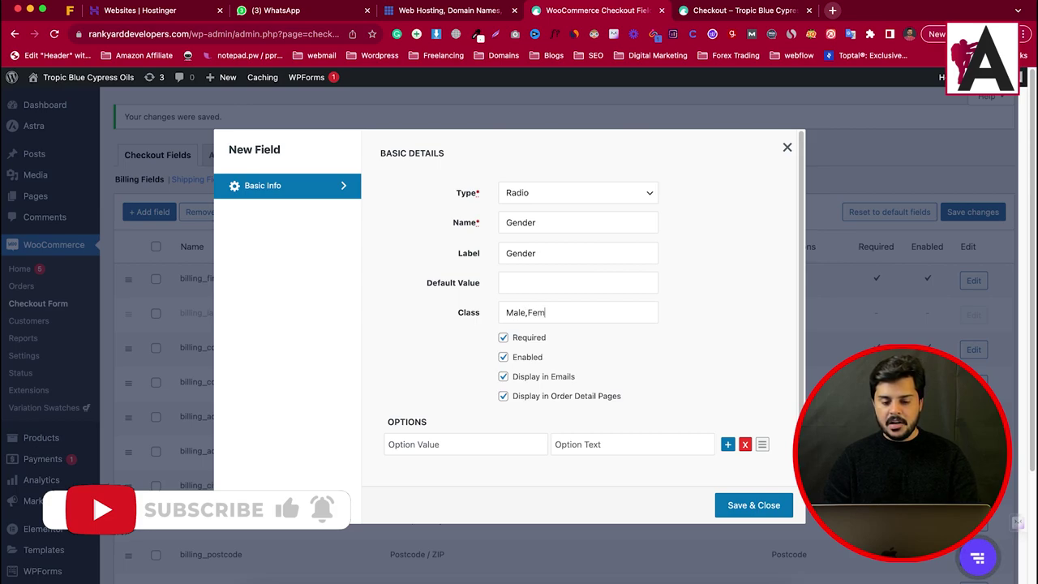
pyautogui.write('ale,Not Specified')
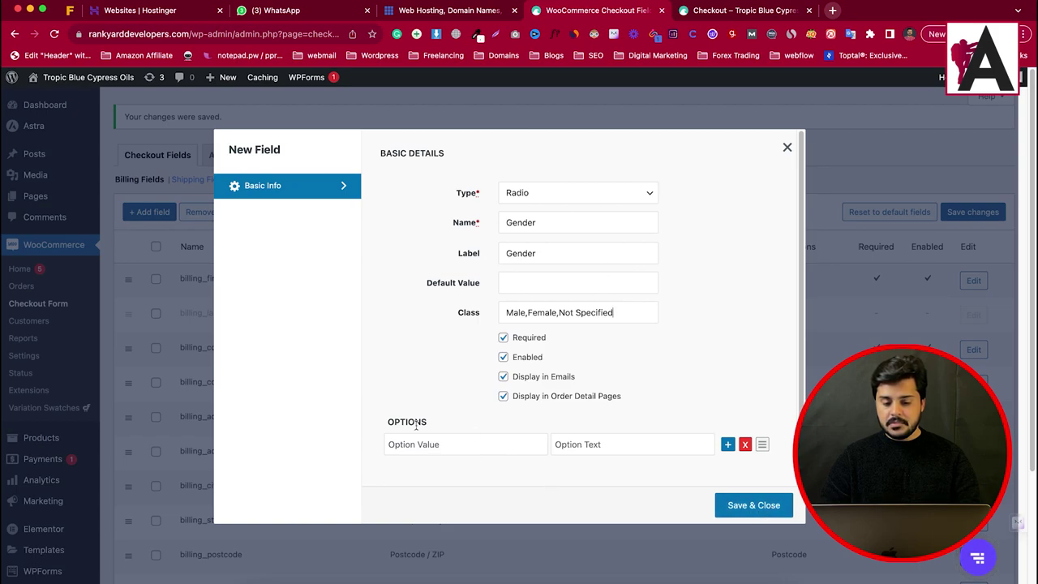
pyautogui.tripleClick(528, 314)
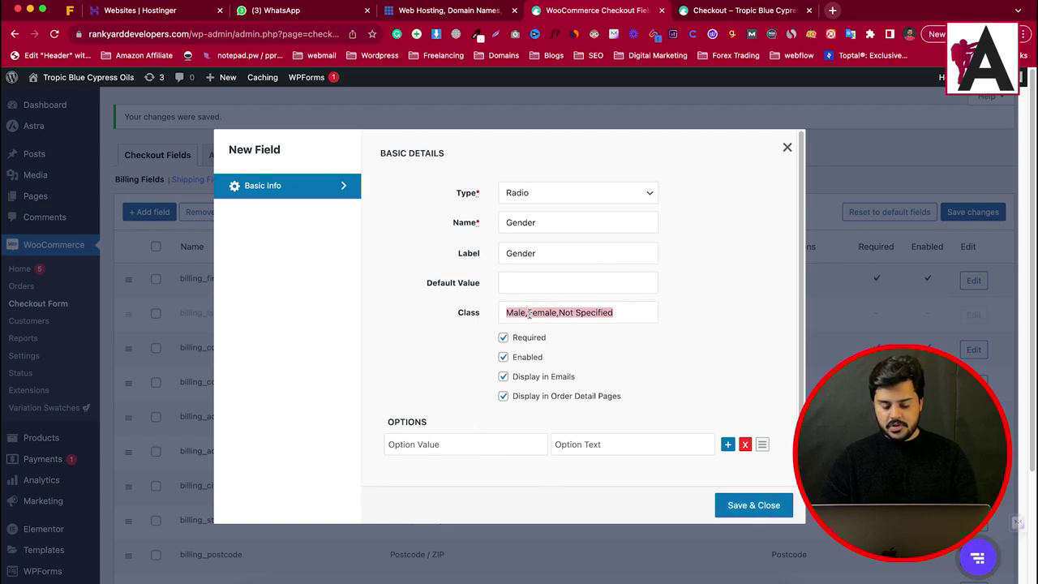
pyautogui.press('BackSpace')
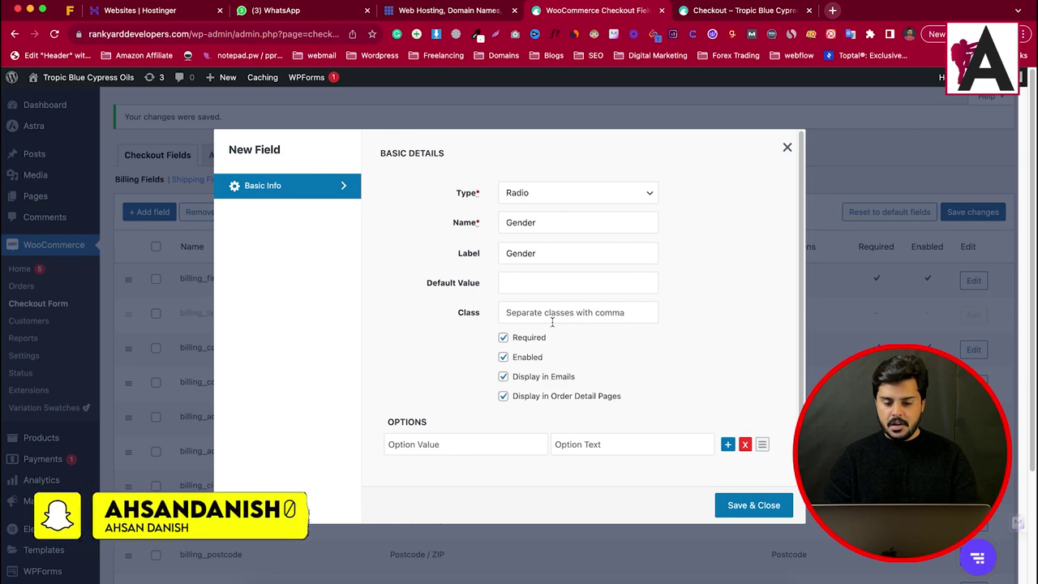
# Set the new field's class to gender and give its first option the value and text Male
pyautogui.write('gender')
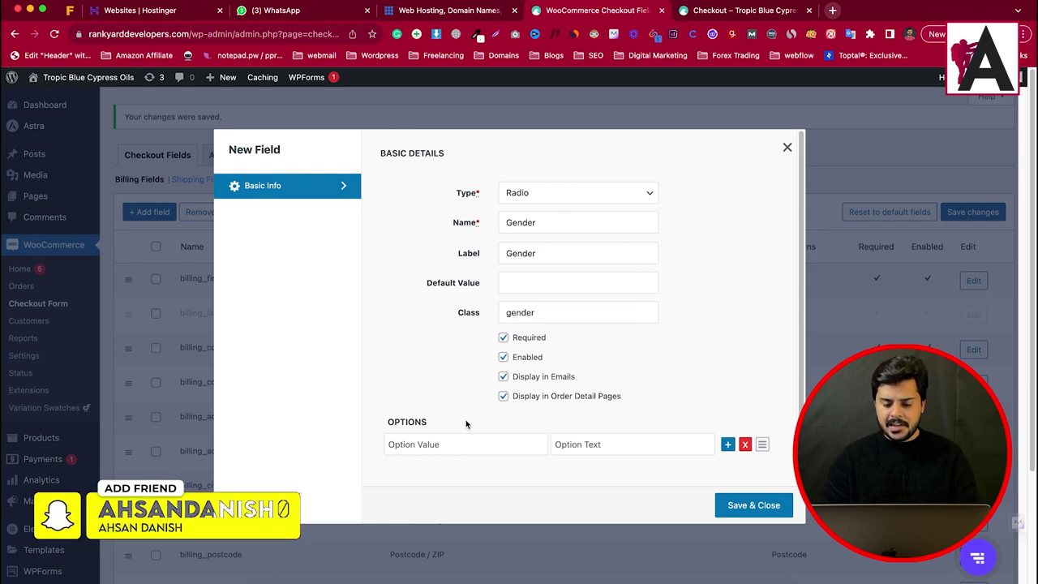
pyautogui.click(451, 442)
pyautogui.press('super+v')
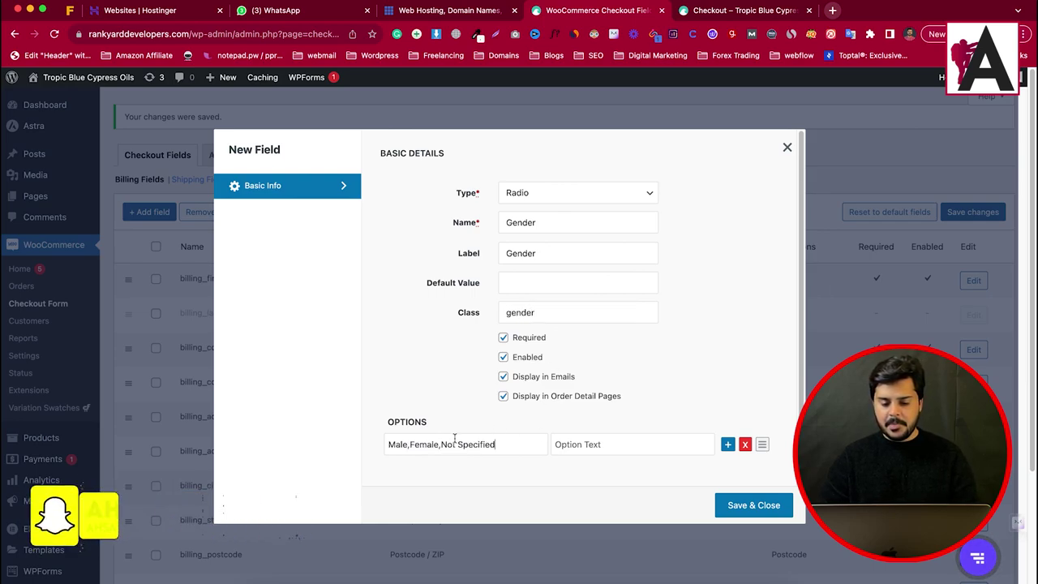
pyautogui.moveTo(408, 445); pyautogui.dragTo(526, 440)
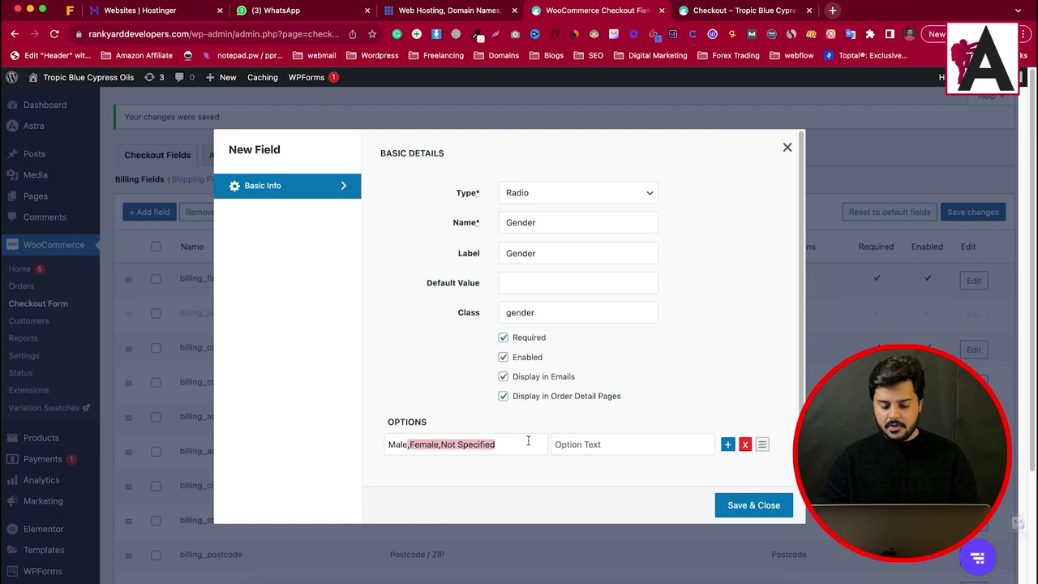
pyautogui.press('BackSpace')
pyautogui.click(654, 443)
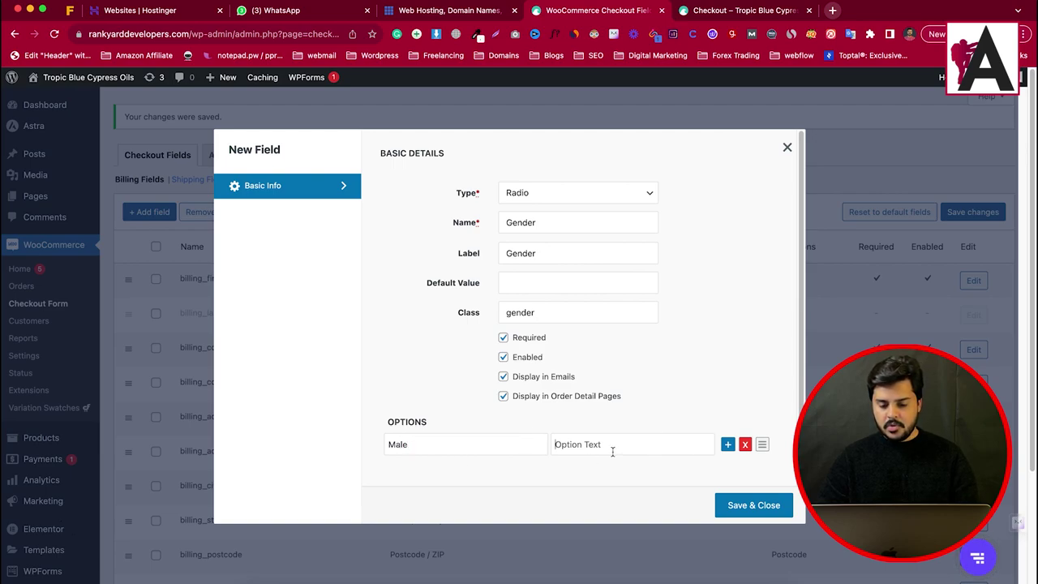
pyautogui.doubleClick(419, 444)
pyautogui.write('c')
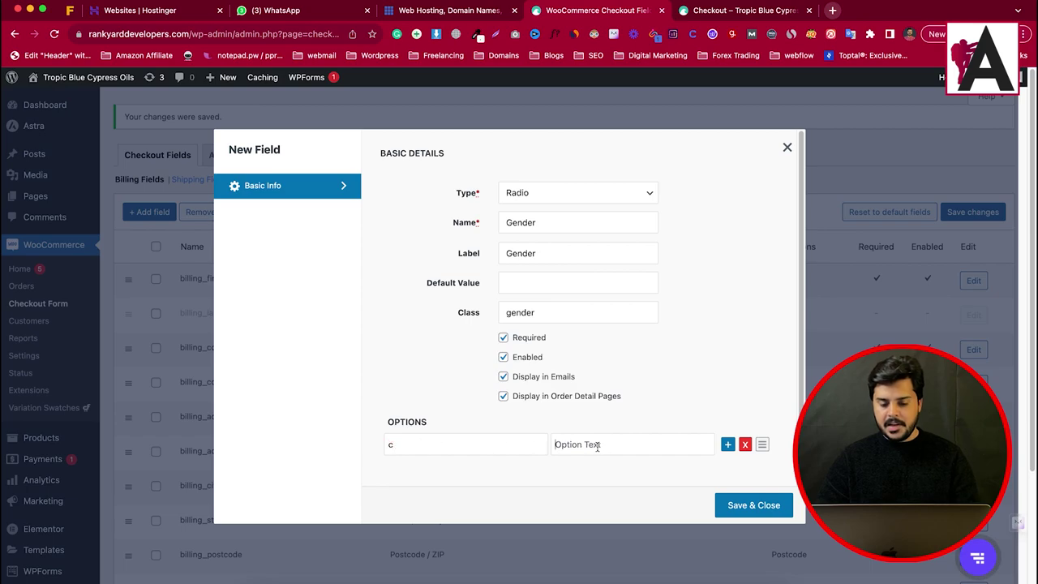
pyautogui.press('super+z')
pyautogui.click(614, 445)
pyautogui.press('super+v')
# Add a second option with Female as its value and text, and try to save the field
pyautogui.click(728, 444)
pyautogui.click(446, 460)
pyautogui.write('F')
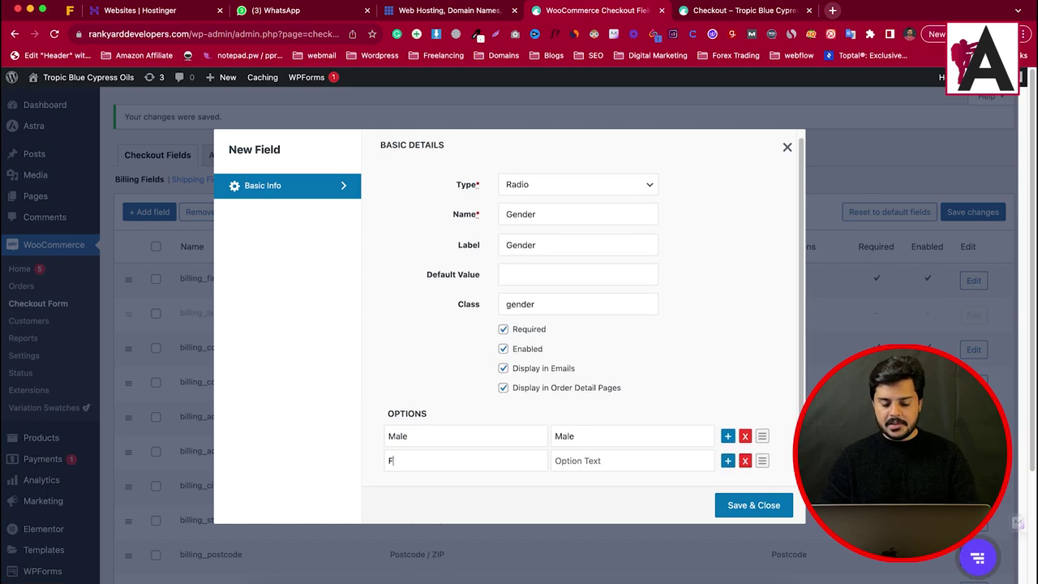
pyautogui.write('emale')
pyautogui.press('super+a')
pyautogui.press('super+c')
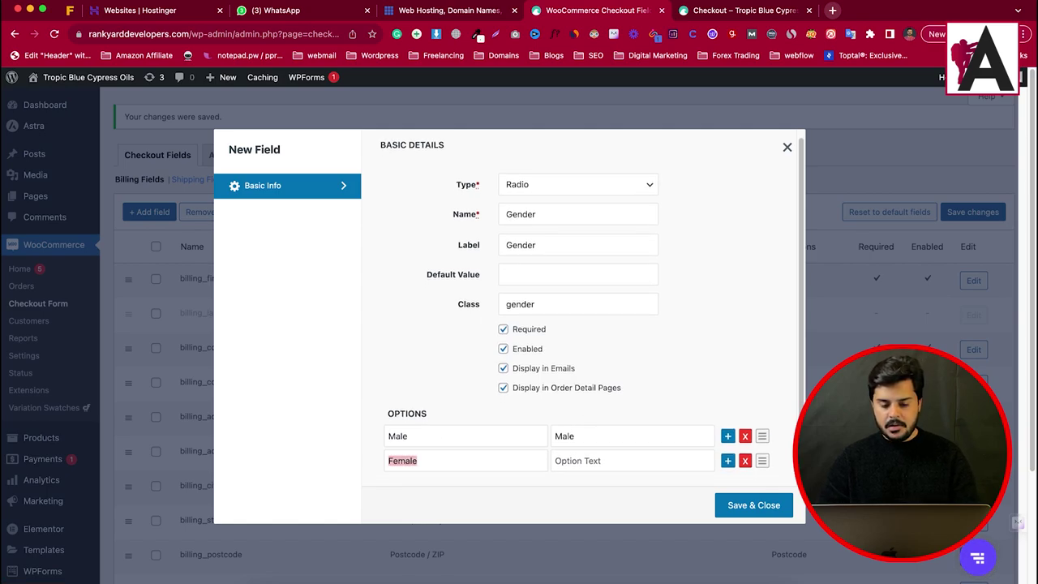
pyautogui.click(609, 463)
pyautogui.press('super+v')
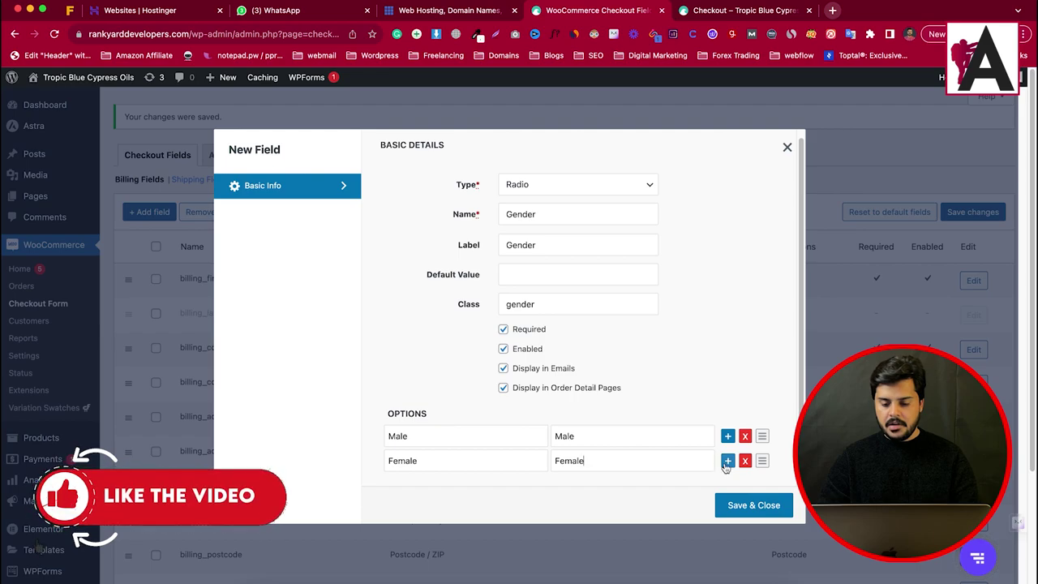
pyautogui.click(763, 505)
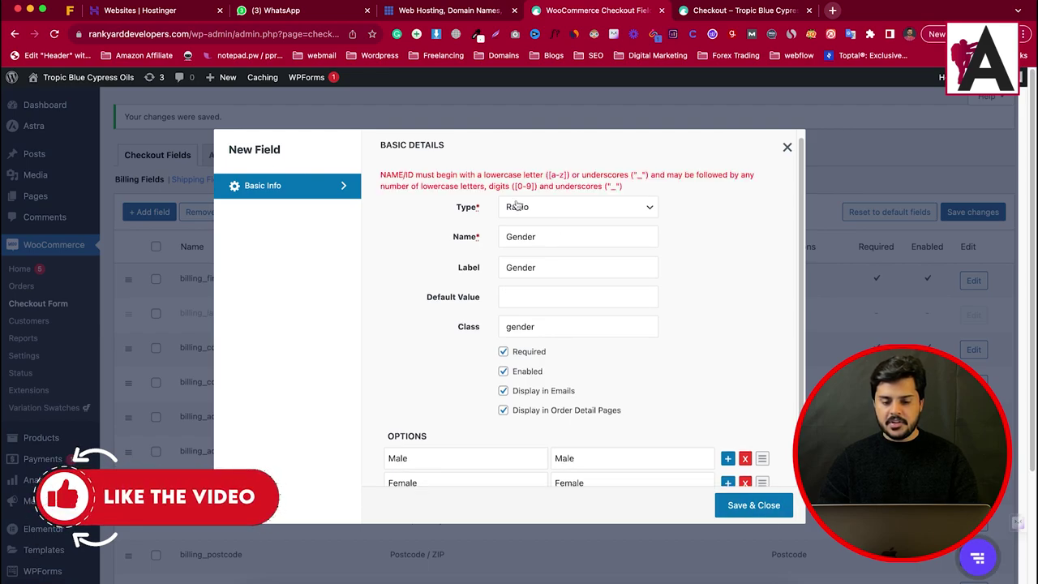
# Change the new field's name to lowercase gender and save the field
pyautogui.moveTo(381, 174); pyautogui.dragTo(524, 175)
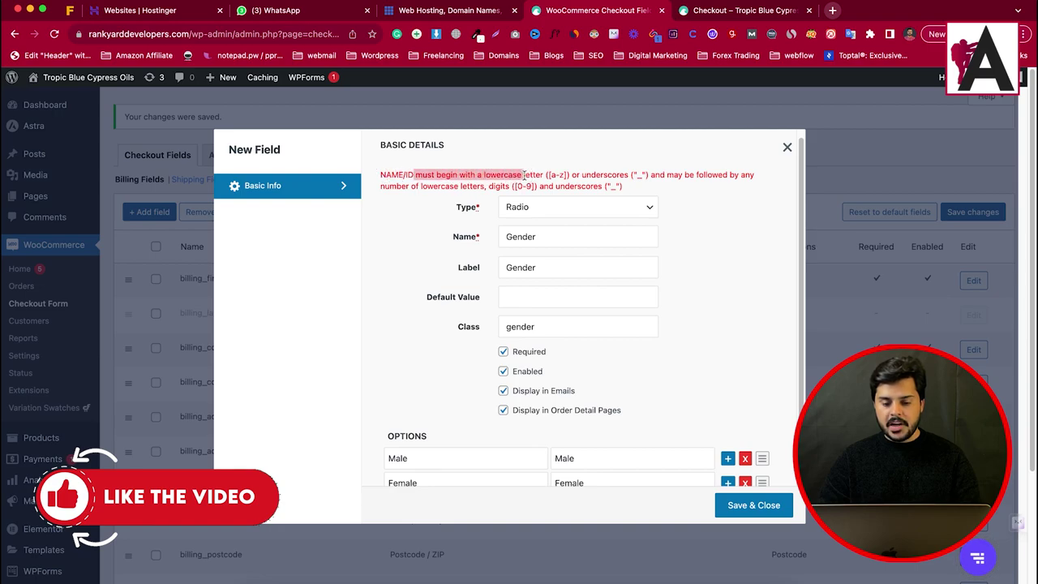
pyautogui.click(511, 237)
pyautogui.press('BackSpace')
pyautogui.write('g')
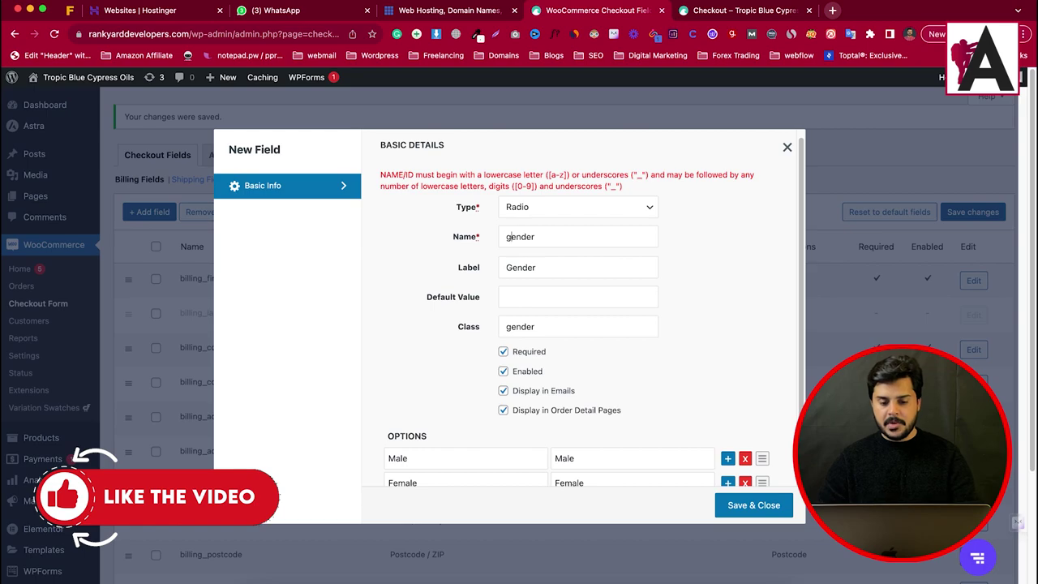
pyautogui.click(753, 505)
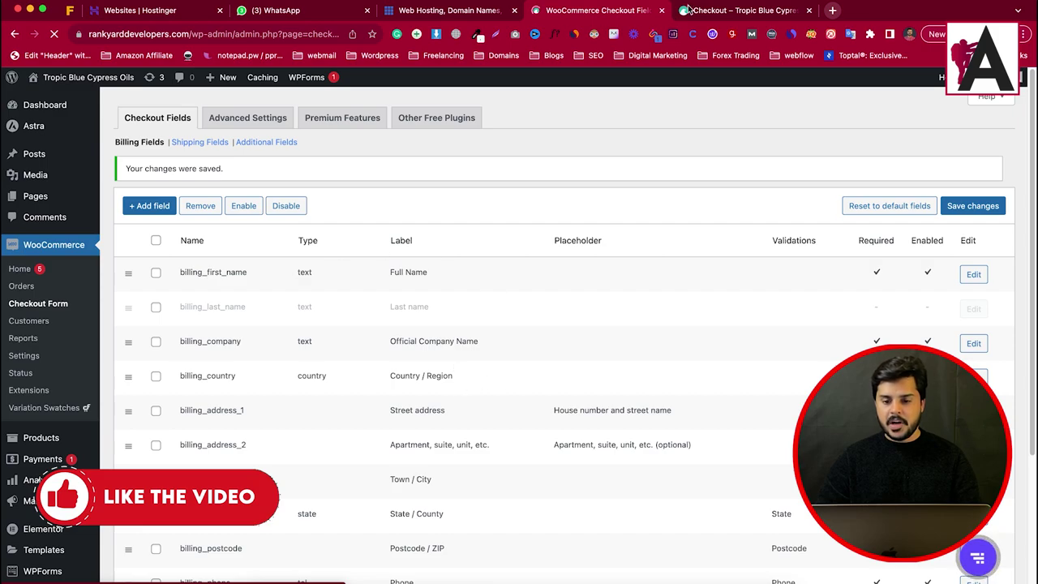
# Reload the live checkout page, try the Male option of the Gender field, and return to the checkout field editor
pyautogui.click(680, 7)
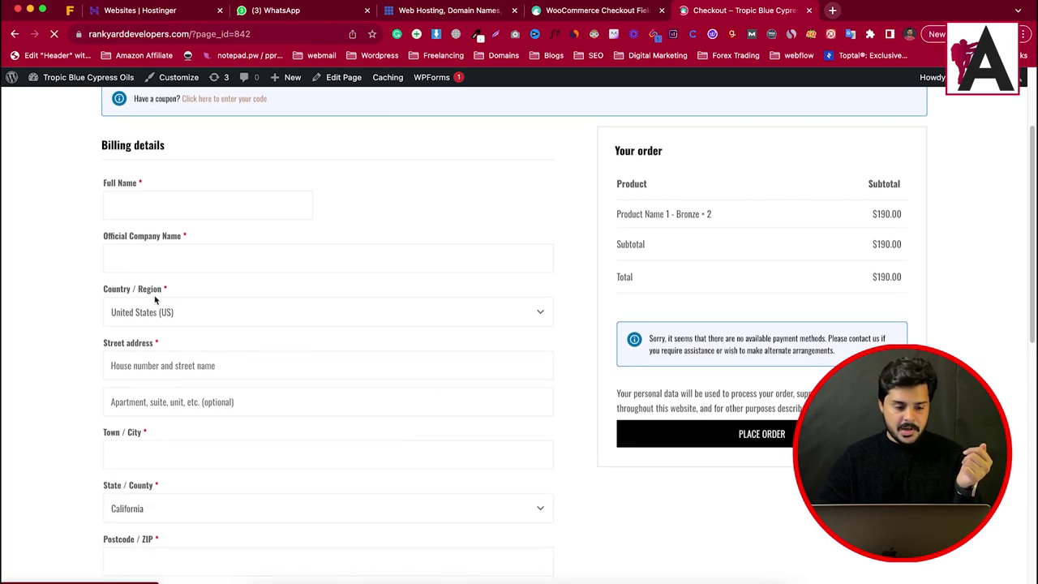
pyautogui.scroll(-3, 188, 434)
pyautogui.scroll(-6, 194, 438)
pyautogui.doubleClick(122, 284)
pyautogui.moveTo(123, 290); pyautogui.dragTo(153, 310)
pyautogui.click(109, 292)
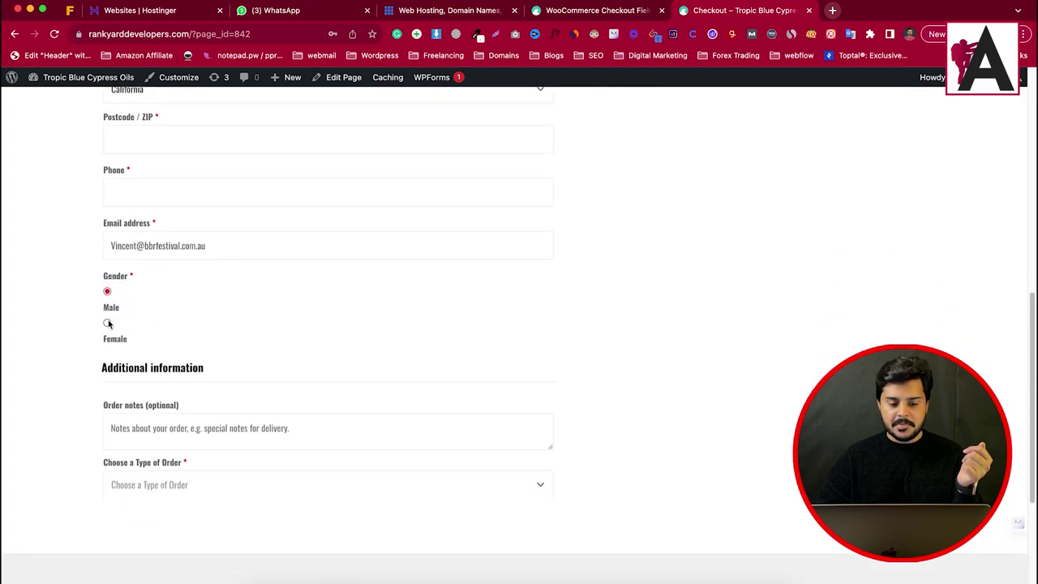
pyautogui.click(582, 18)
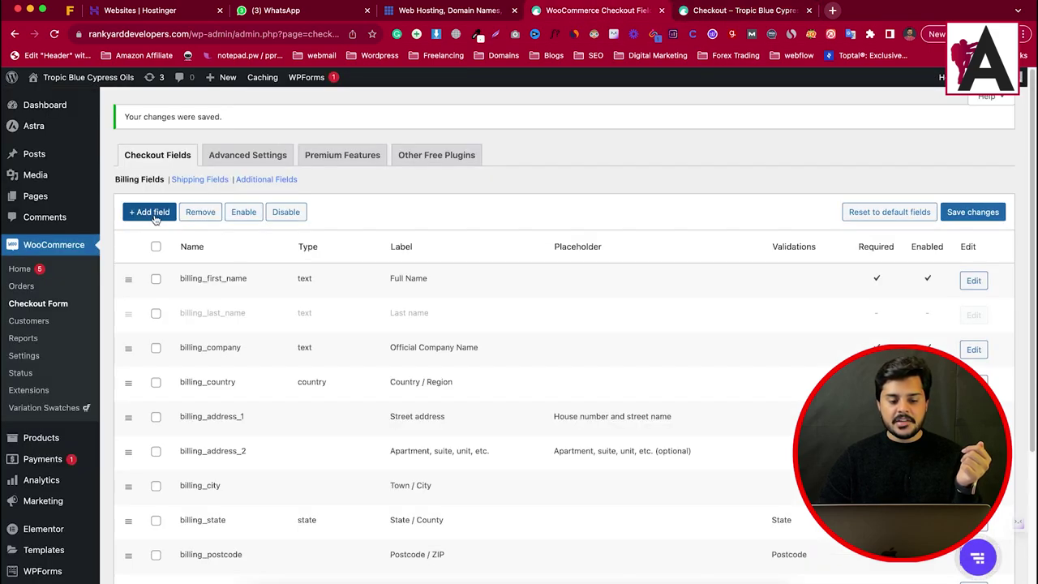
# Open and dismiss a blank new billing field form, and open the shipping fields list
pyautogui.click(152, 215)
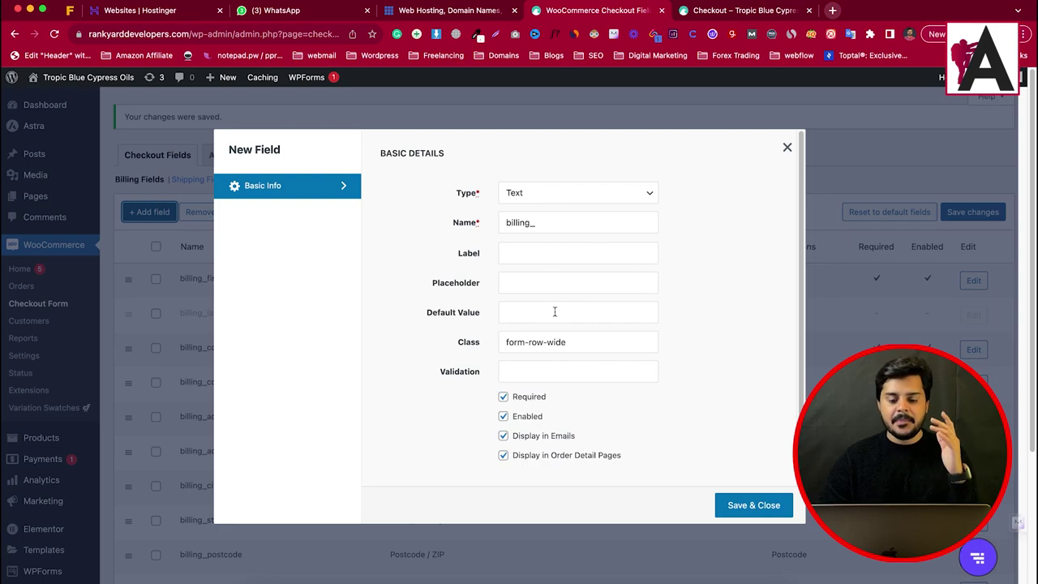
pyautogui.click(783, 151)
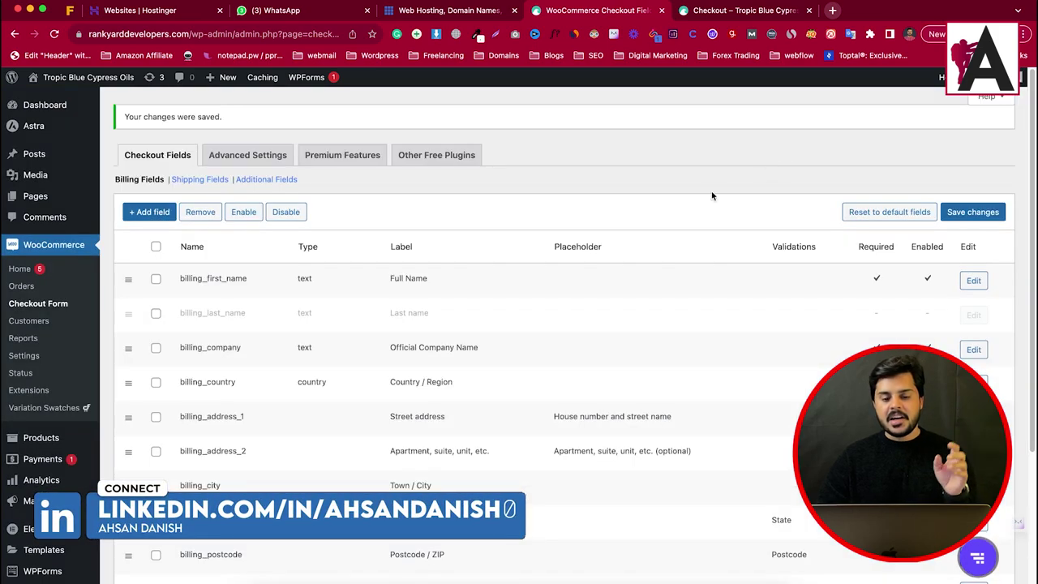
pyautogui.click(197, 179)
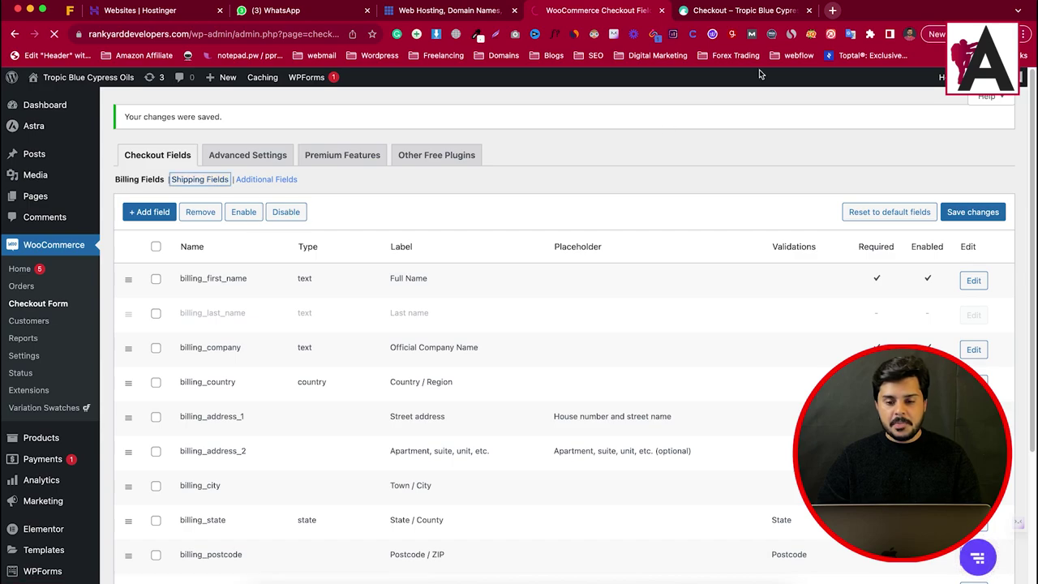
# Look through the live checkout page's billing details and additional information sections, and return to the checkout field editor
pyautogui.click(721, 11)
pyautogui.scroll(4, 225, 332)
pyautogui.scroll(3, 224, 309)
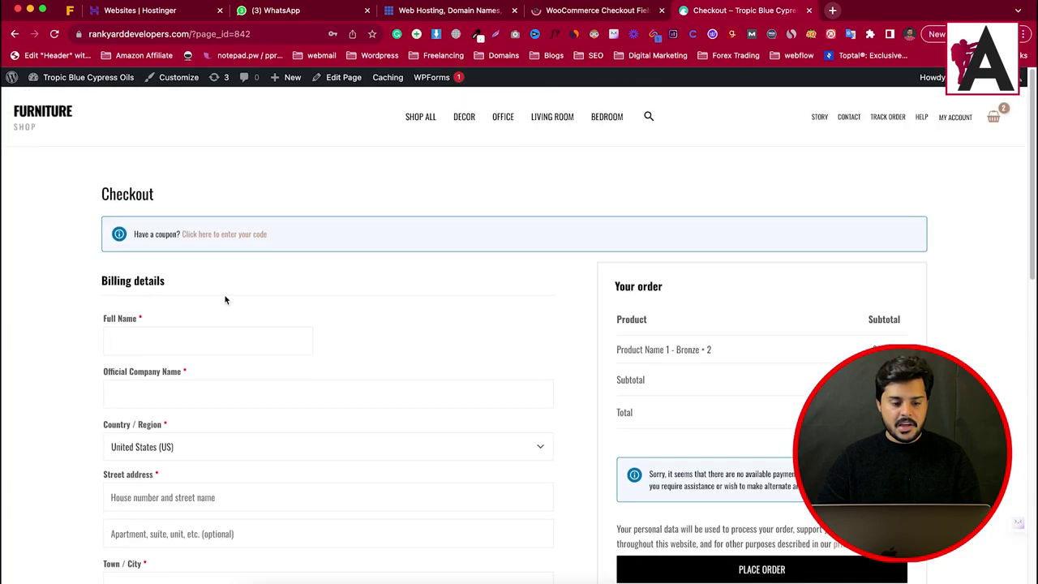
pyautogui.scroll(-5, 264, 297)
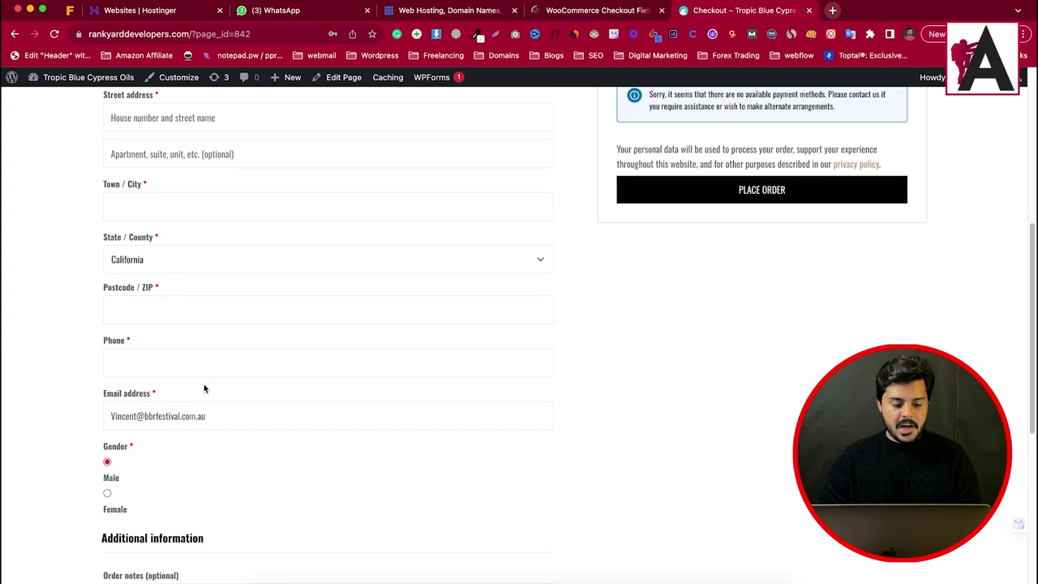
pyautogui.scroll(-3, 203, 384)
pyautogui.scroll(-2, 198, 368)
pyautogui.scroll(-2, 198, 367)
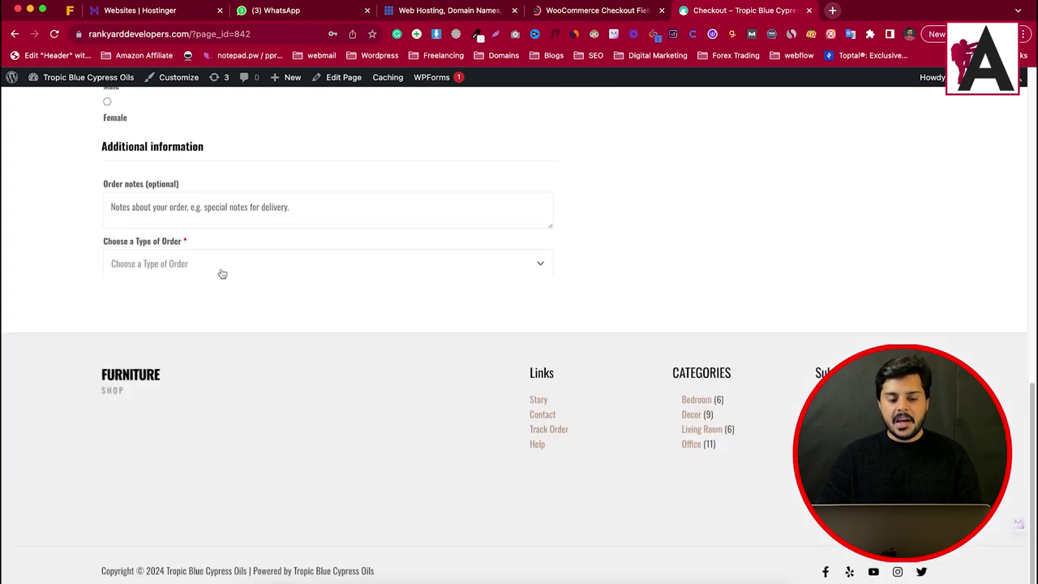
pyautogui.scroll(15, 382, 327)
pyautogui.click(601, 10)
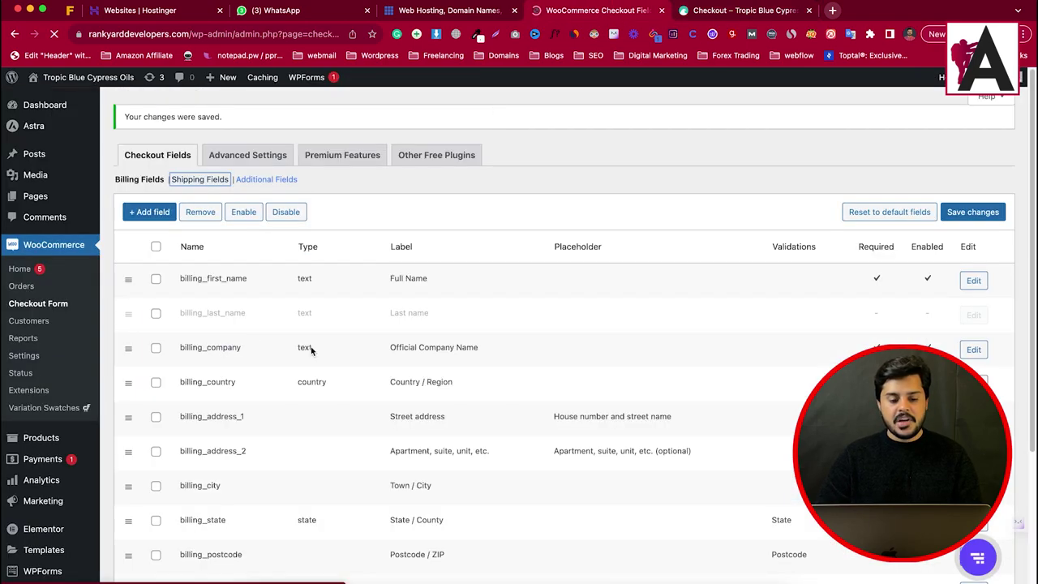